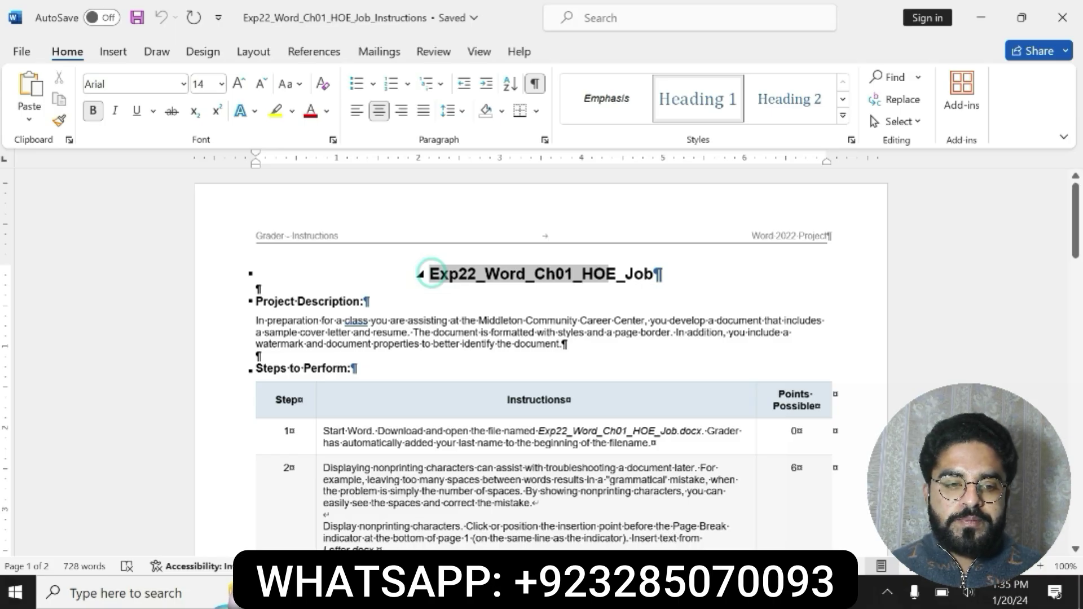
Highlight the Exp22_Word_Ch01_HOE_Job title and the Project Description heading with its paragraph in yellow
left_click_drag(432, 274, 654, 275)
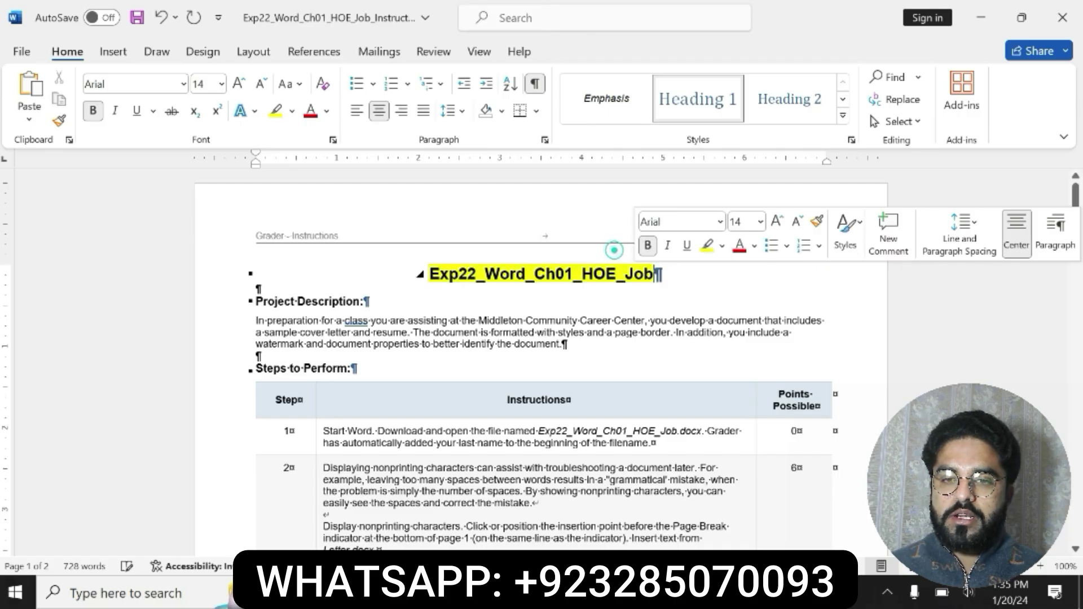
left_click_drag(430, 270, 664, 276)
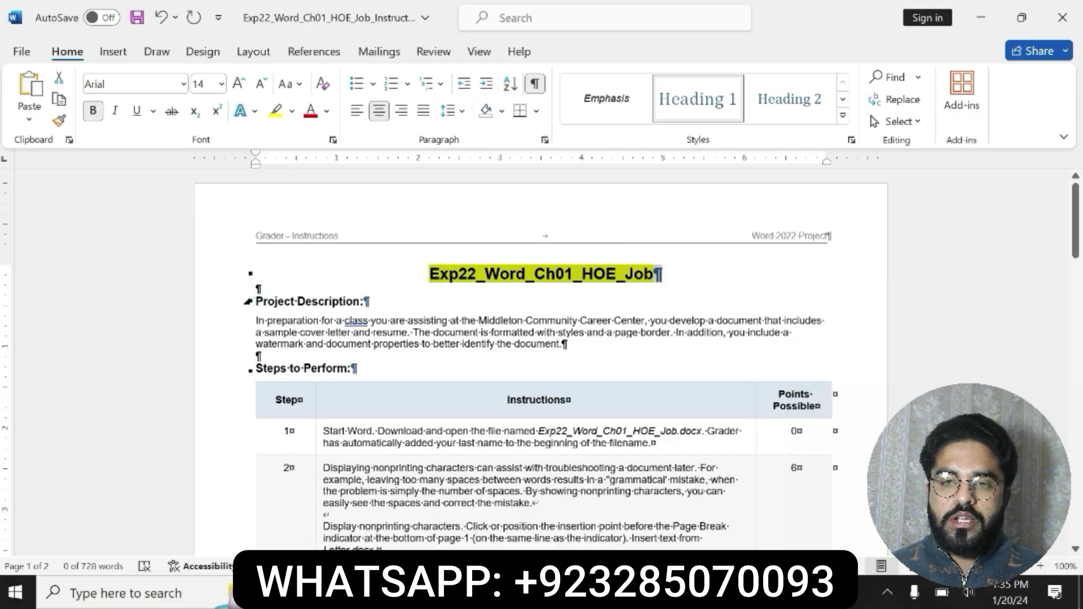
left_click_drag(256, 301, 567, 345)
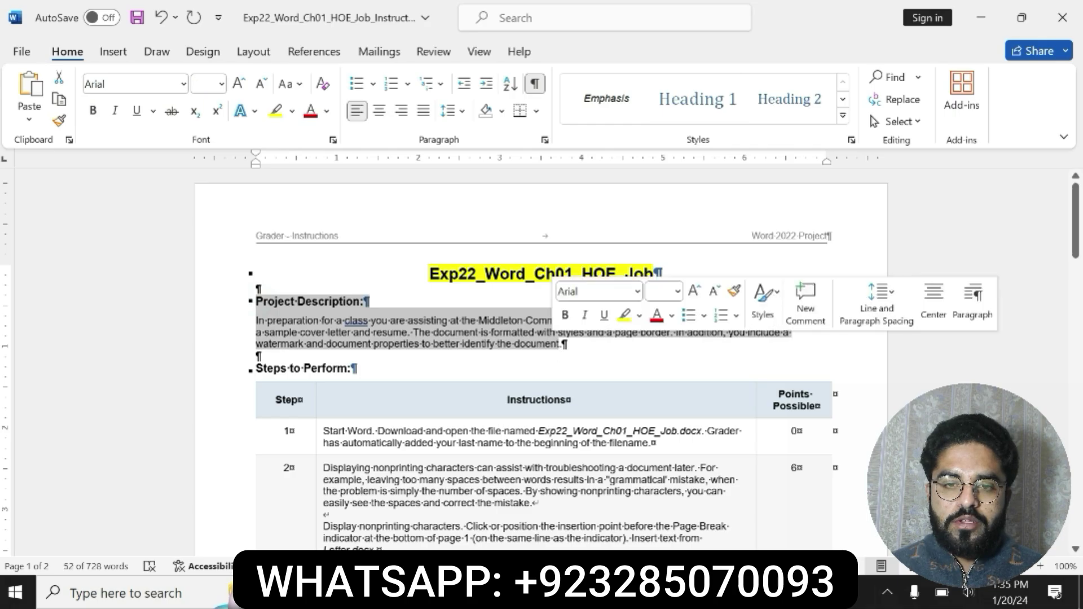
left_click(624, 315)
key("ctrl+z")
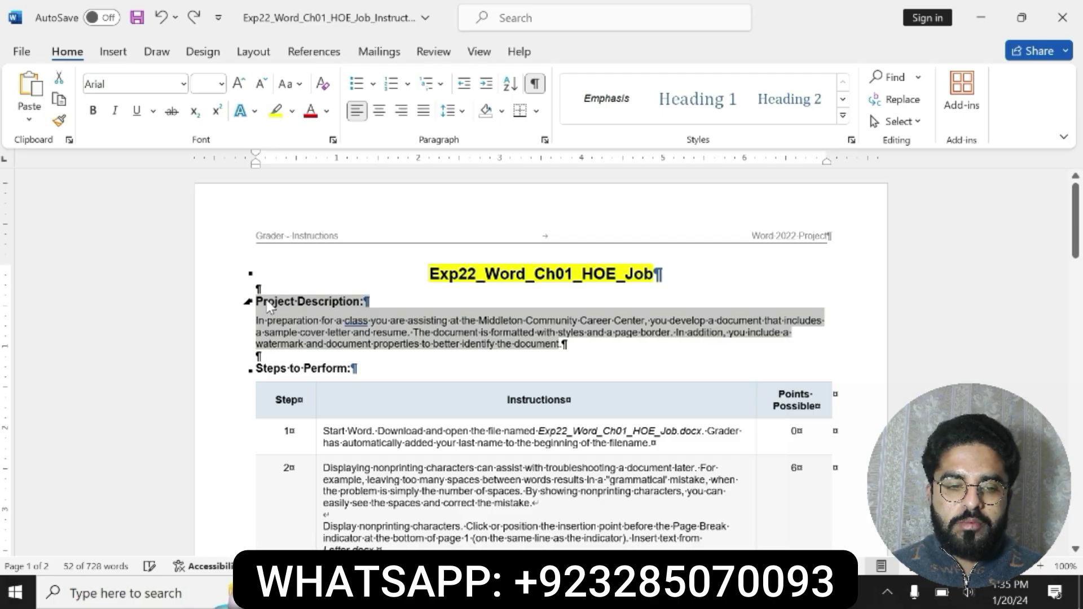
left_click(267, 304)
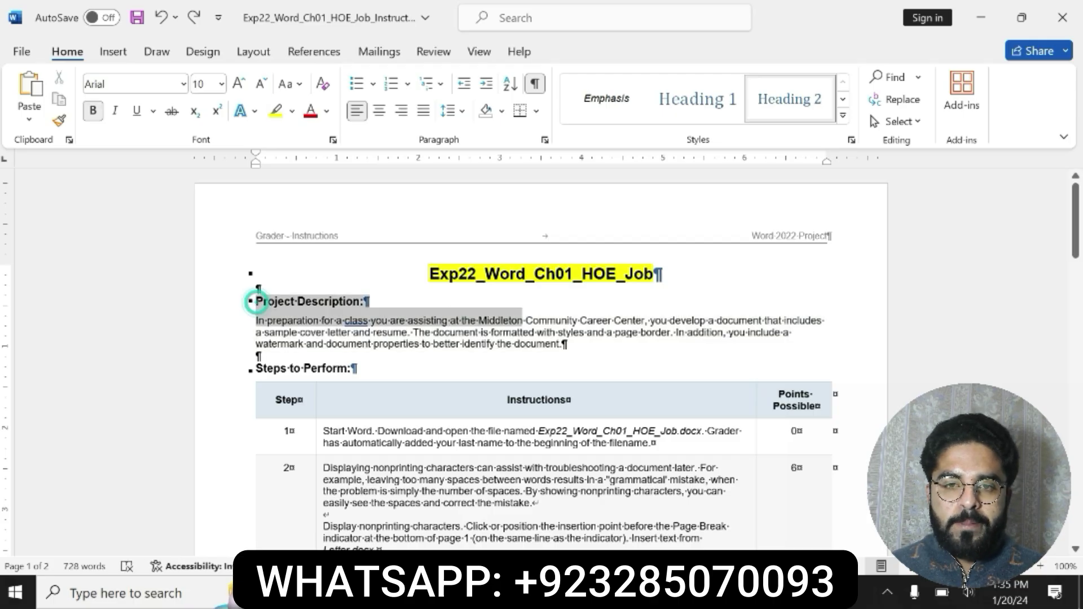
left_click_drag(562, 344, 562, 344)
left_click(634, 316)
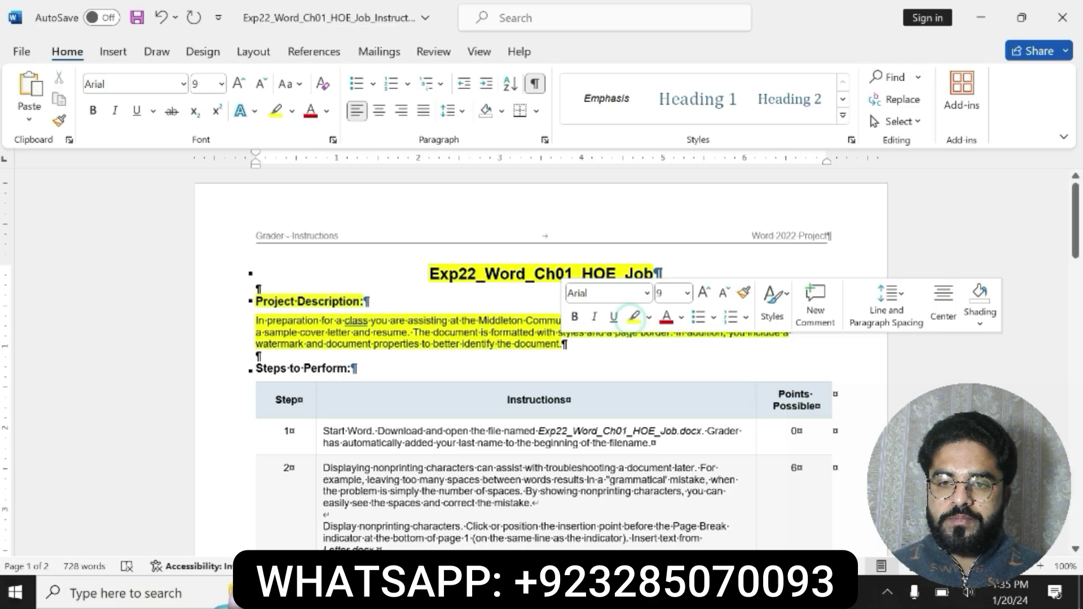
Undo the yellow highlighting on the instruction document's title and Project Description section
left_click_drag(248, 301, 483, 349)
left_click_drag(429, 273, 647, 286)
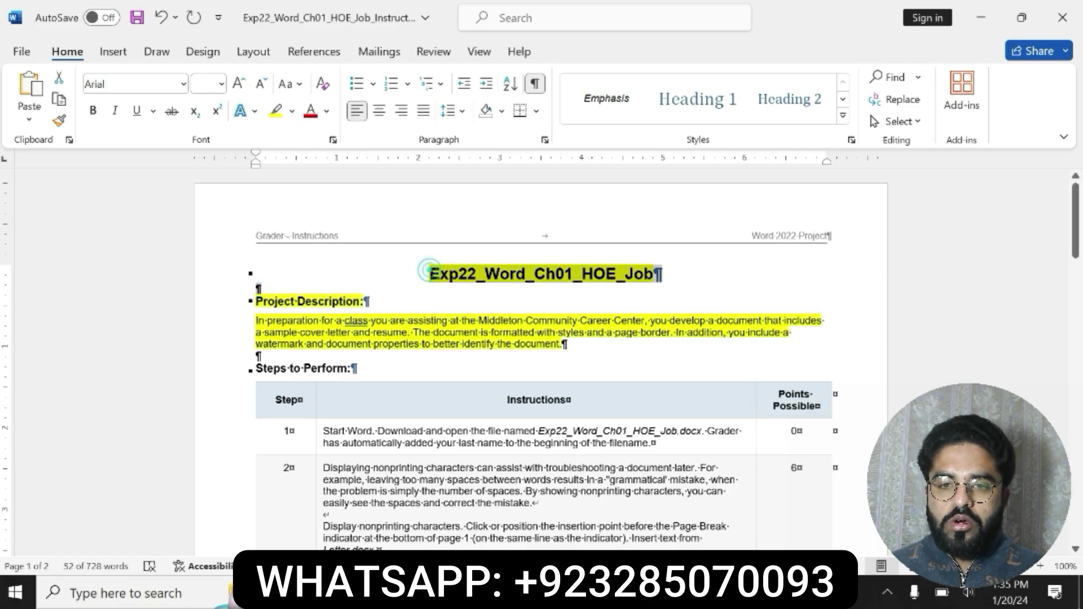
left_click(650, 291)
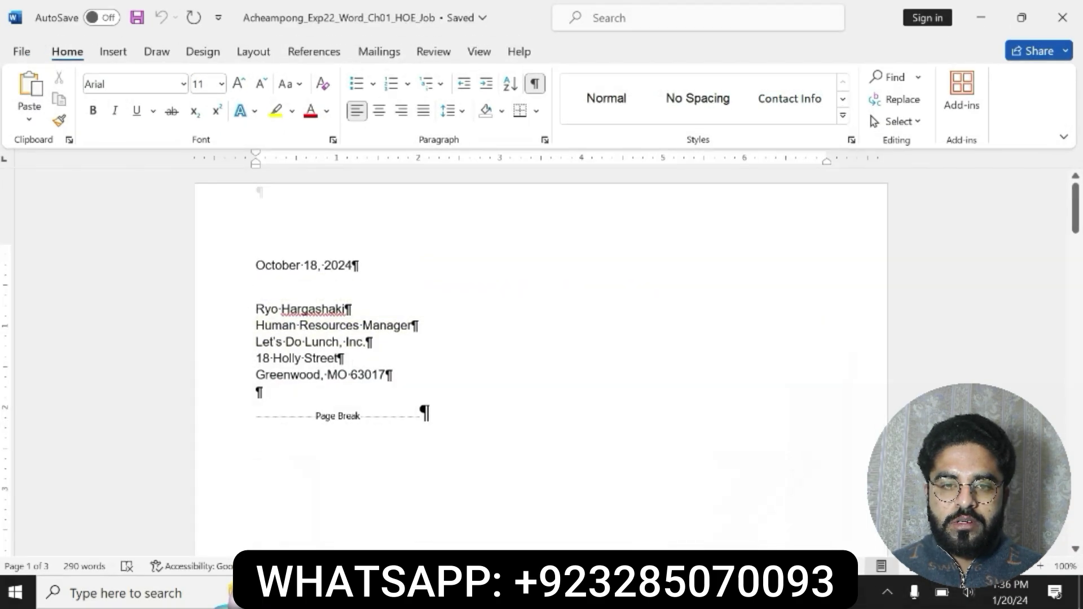
left_click(560, 592)
left_click(489, 540)
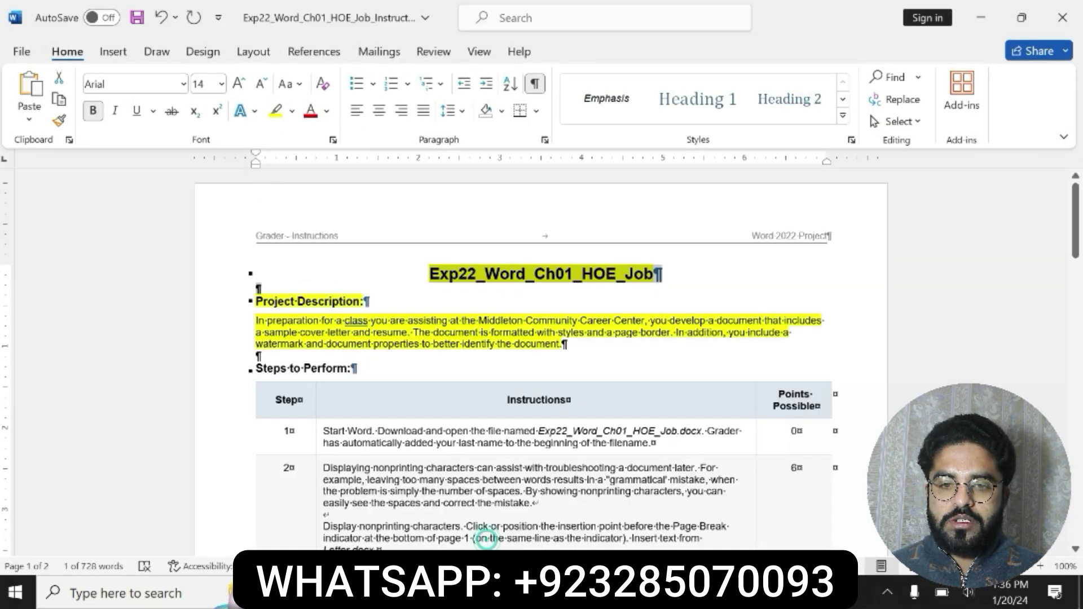
key("ctrl+z")
key("ctrl+z")
key("ctrl+z")
key("ctrl+z")
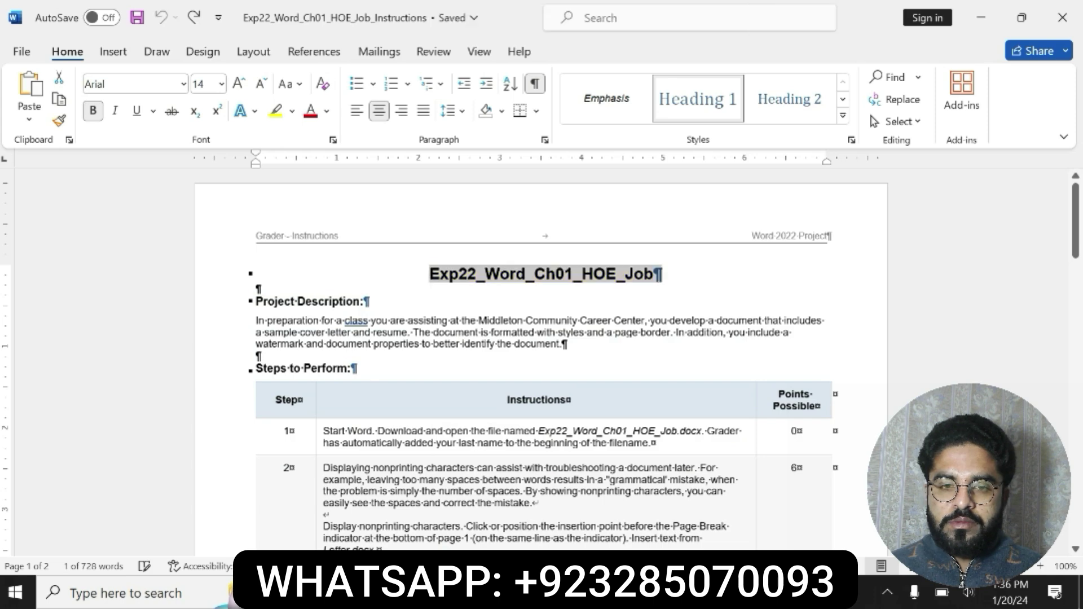
Make the step 1 instruction text bold and highlight it in yellow
left_click_drag(323, 431, 659, 435)
left_click_drag(330, 430, 653, 442)
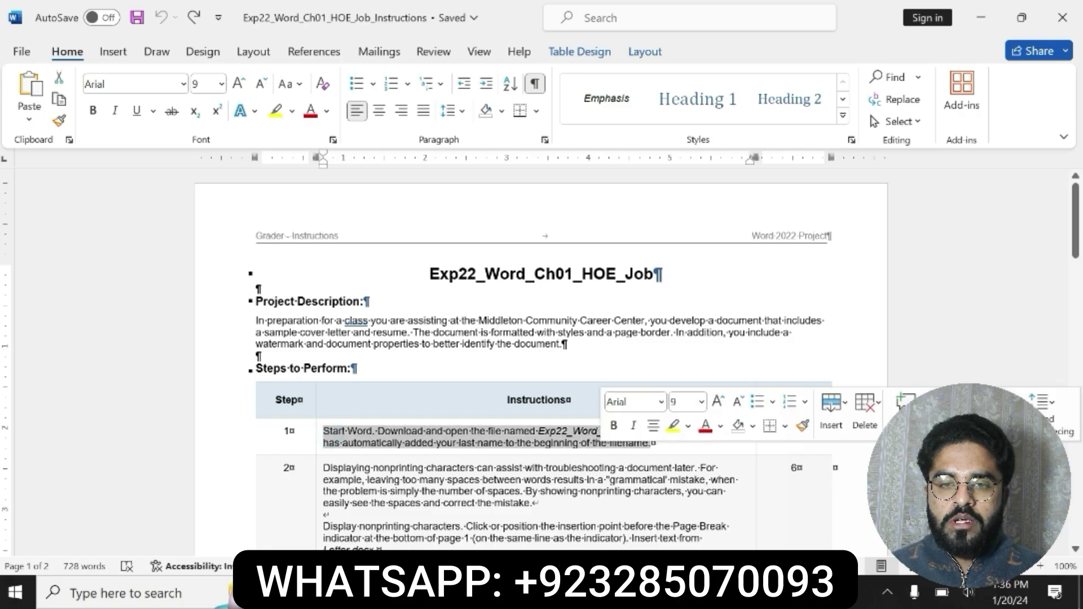
left_click(613, 425)
left_click(339, 435)
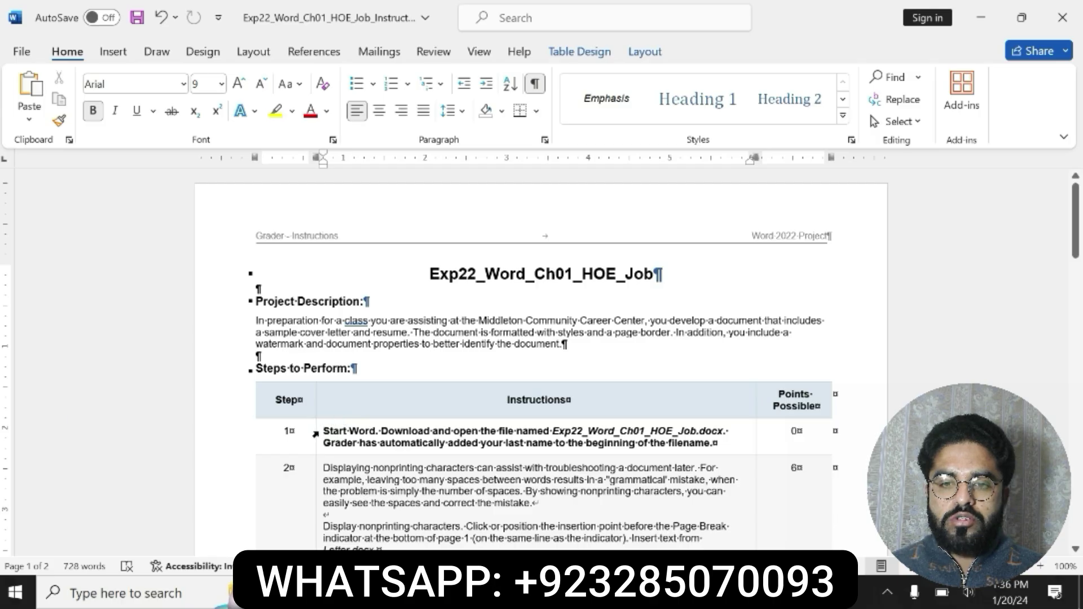
left_click_drag(323, 432, 715, 443)
left_click_drag(583, 443, 715, 443)
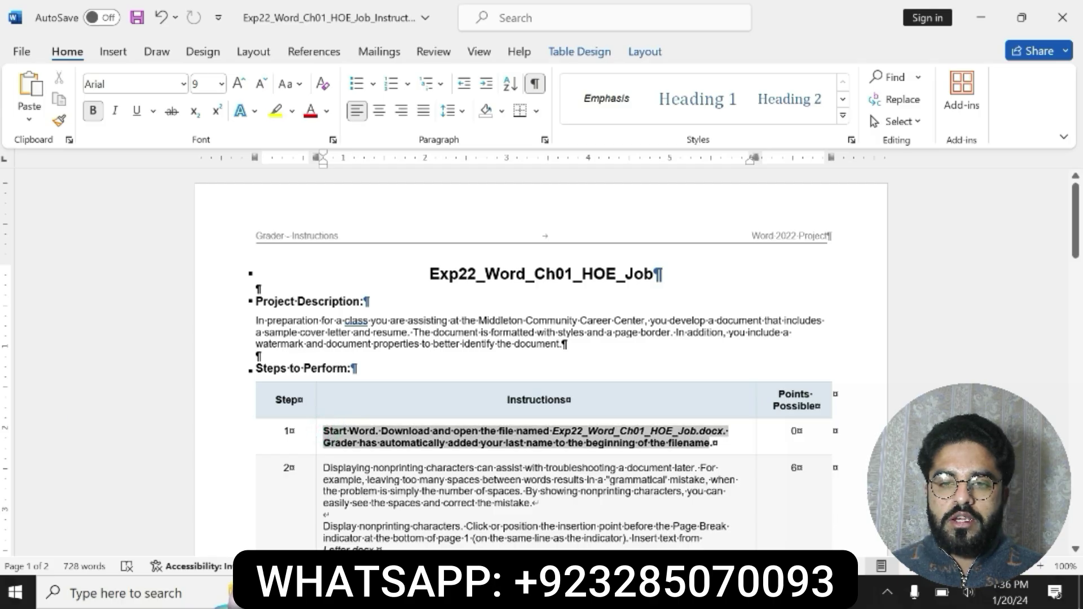
left_click(673, 417)
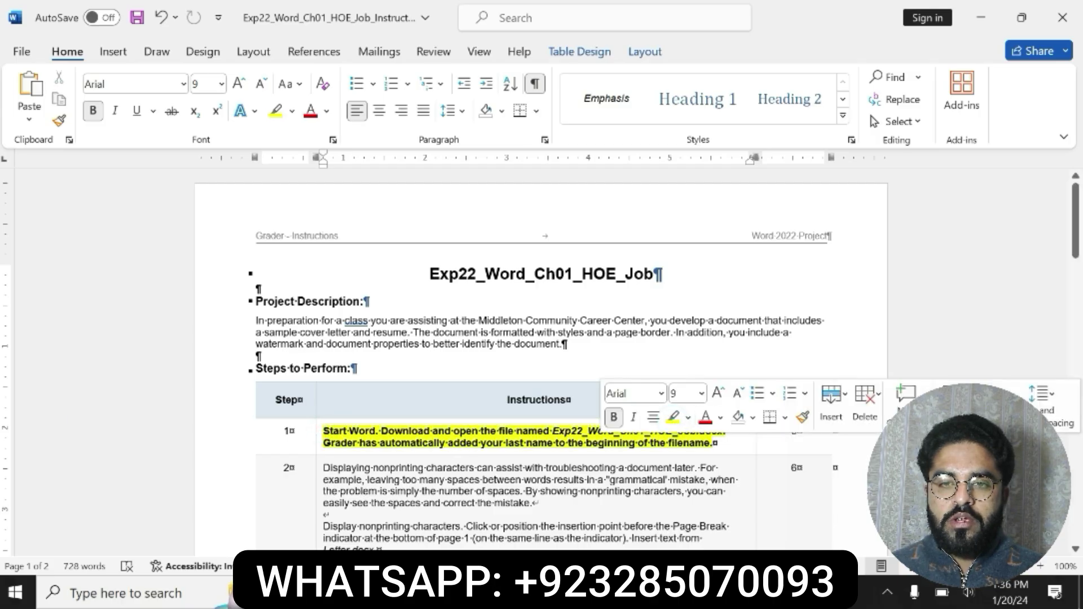
Undo the bold formatting and yellow highlight on the step 1 instruction
left_click(318, 431)
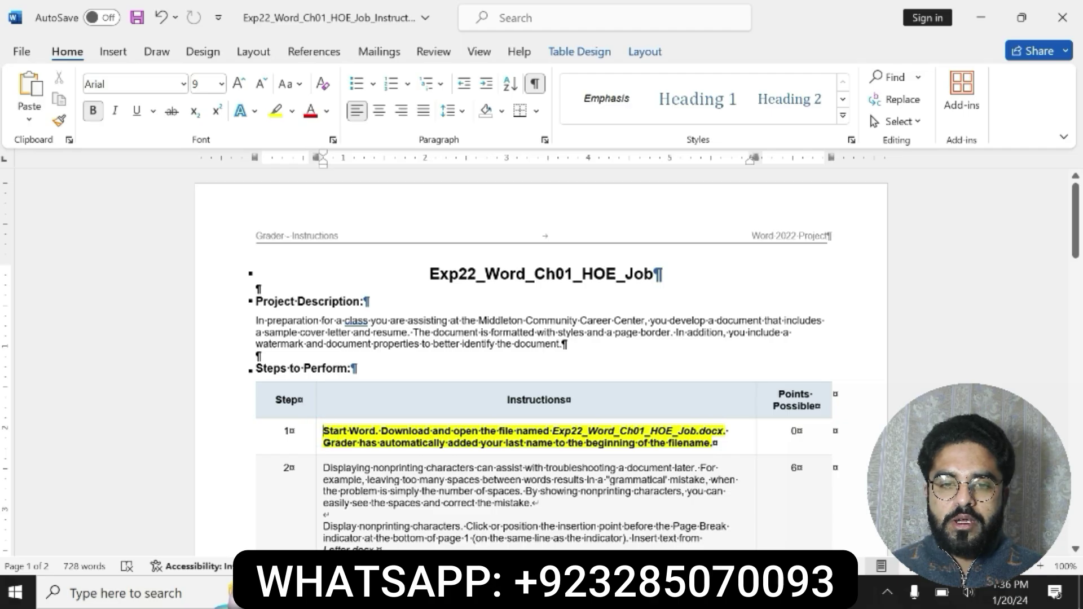
left_click_drag(323, 432, 710, 443)
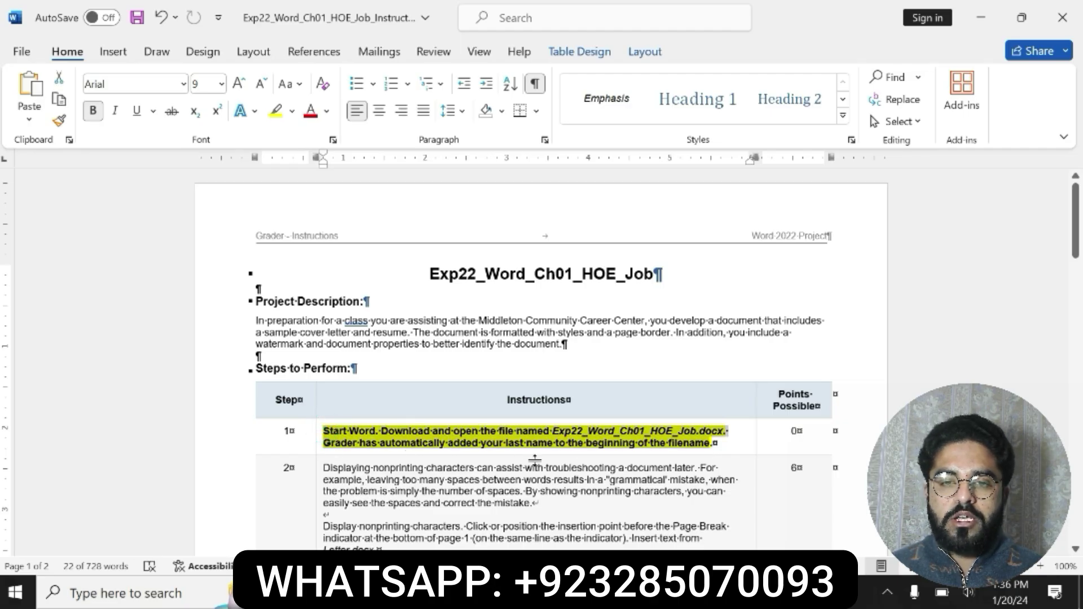
key("ctrl+z")
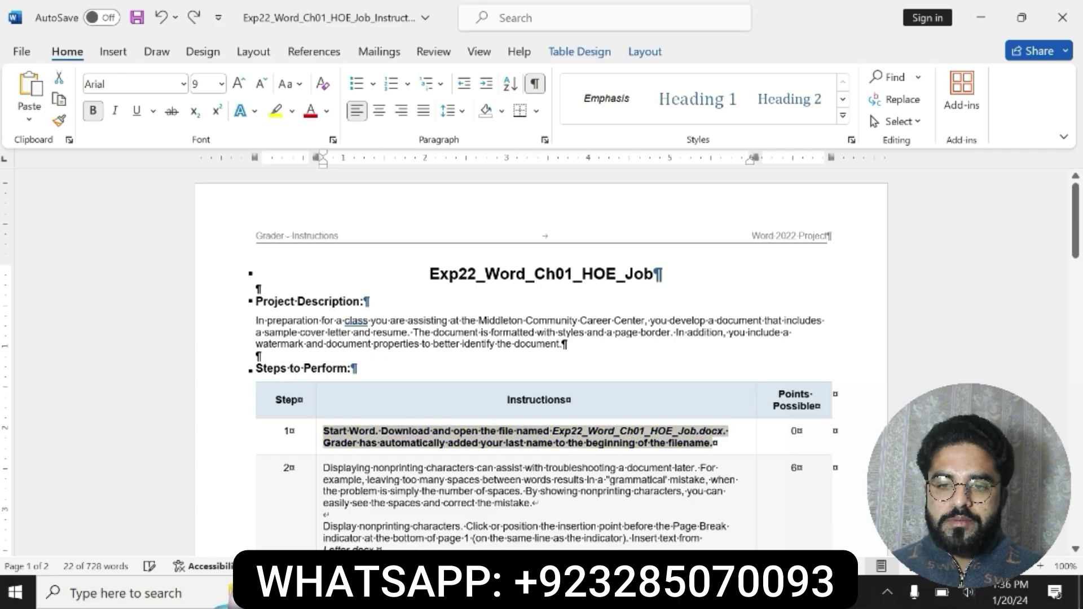
key("ctrl+z")
Make the full step 2 instruction text bold and highlight it in yellow, marking the paragraph about inserting Letter.docx
left_click_drag(1074, 220, 1073, 262)
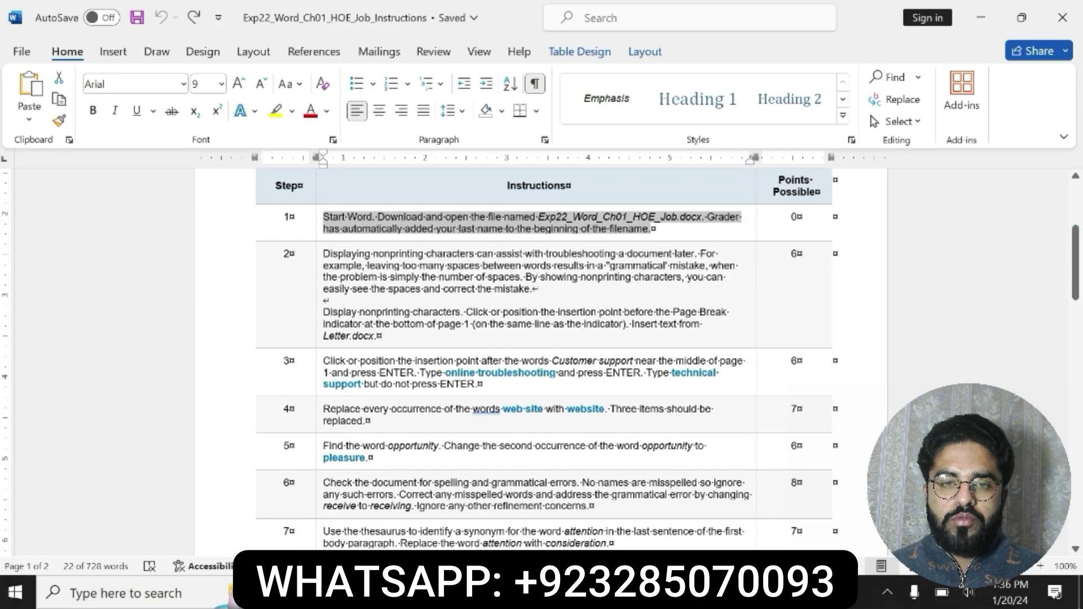
left_click_drag(322, 252, 384, 336)
left_click(400, 306)
left_click(460, 308)
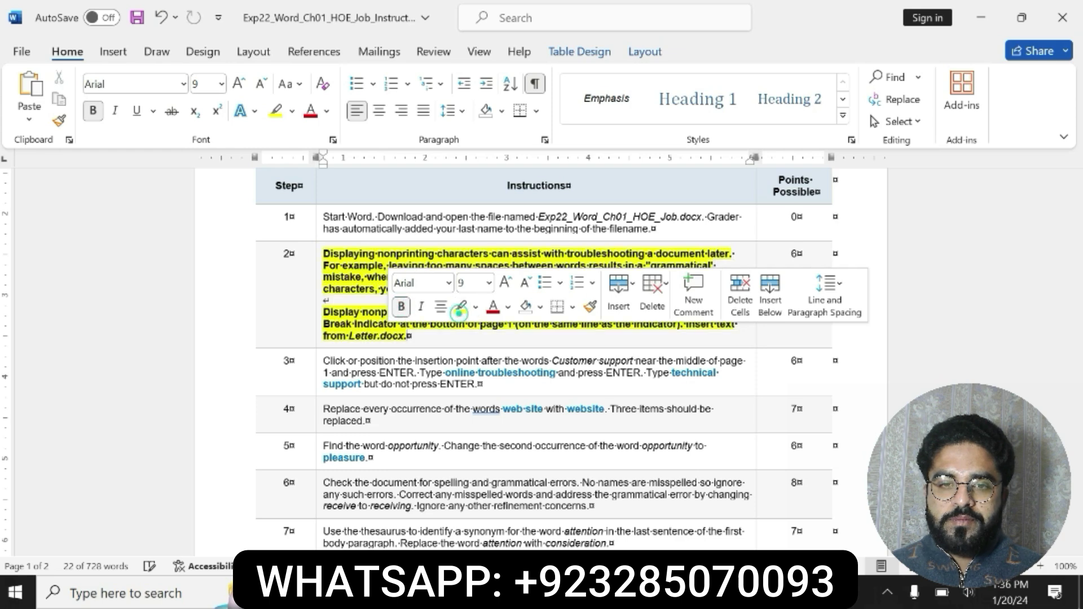
left_click(327, 313)
left_click_drag(327, 313, 444, 320)
left_click(443, 319)
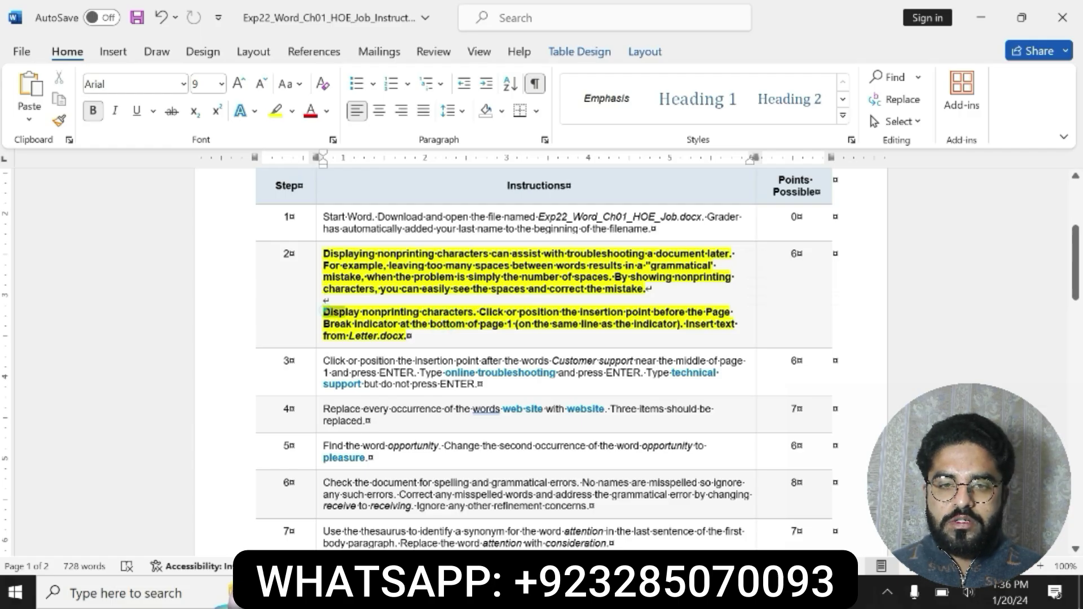
left_click_drag(323, 312, 609, 336)
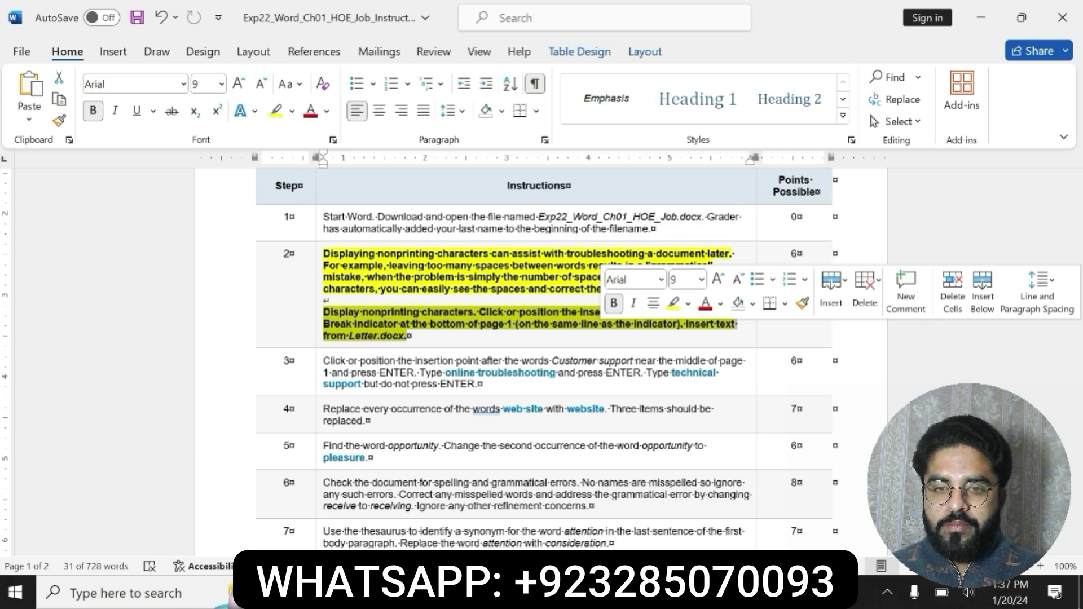
left_click(418, 313)
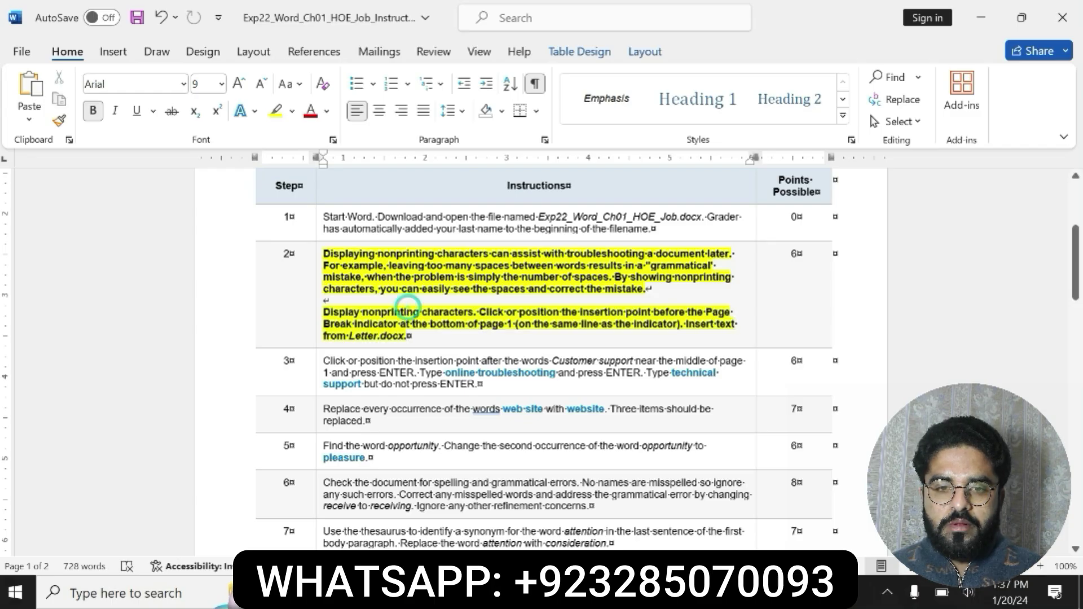
left_click_drag(324, 312, 739, 325)
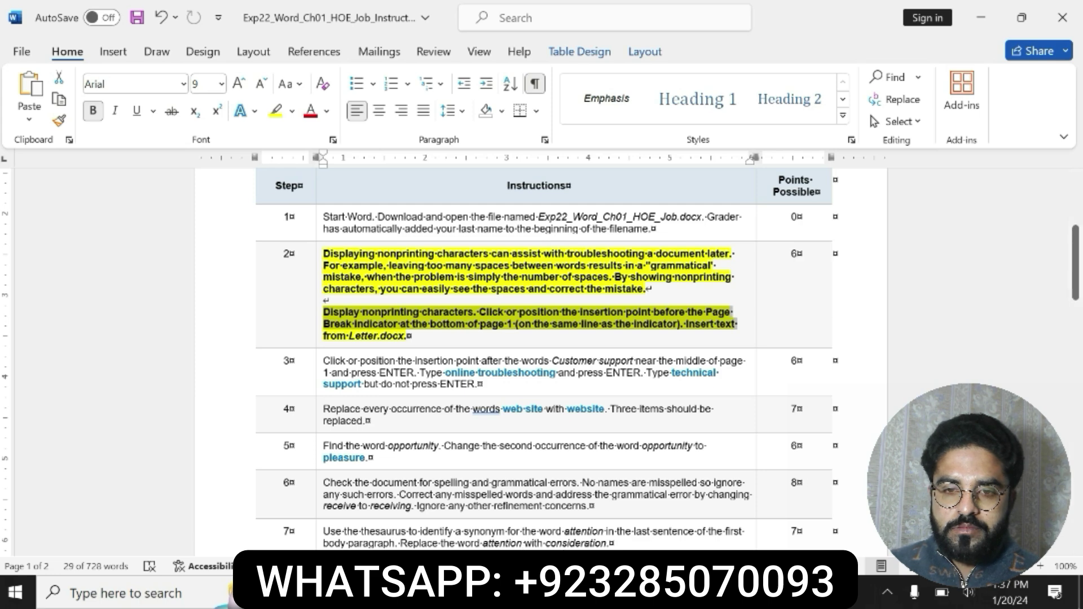
Switch to the job letter document and toggle the nonprinting characters off and on again
left_click(557, 592)
left_click(604, 526)
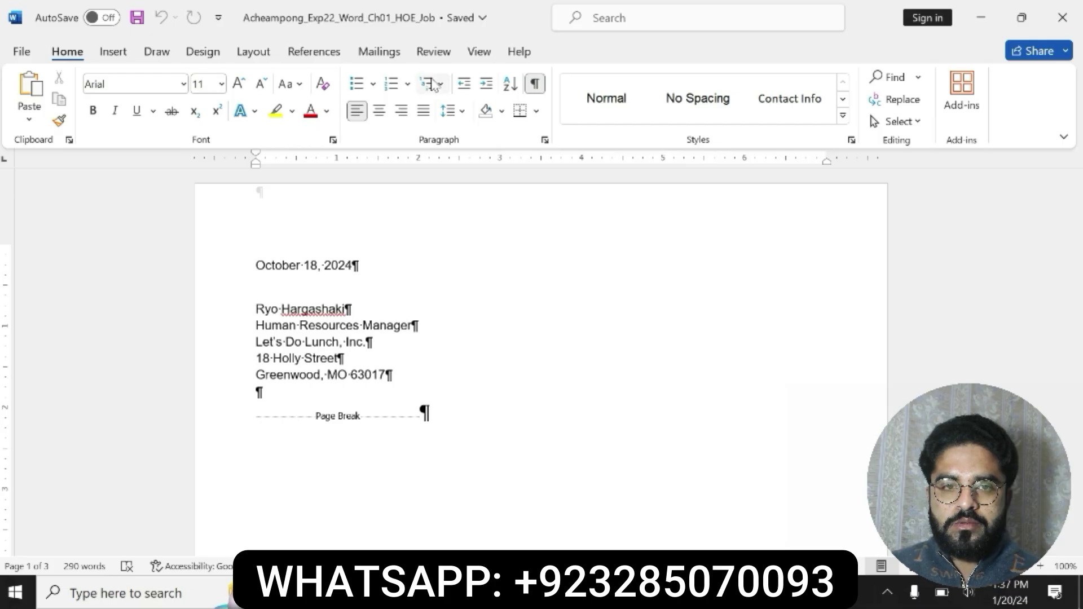
left_click(535, 84)
left_click(536, 84)
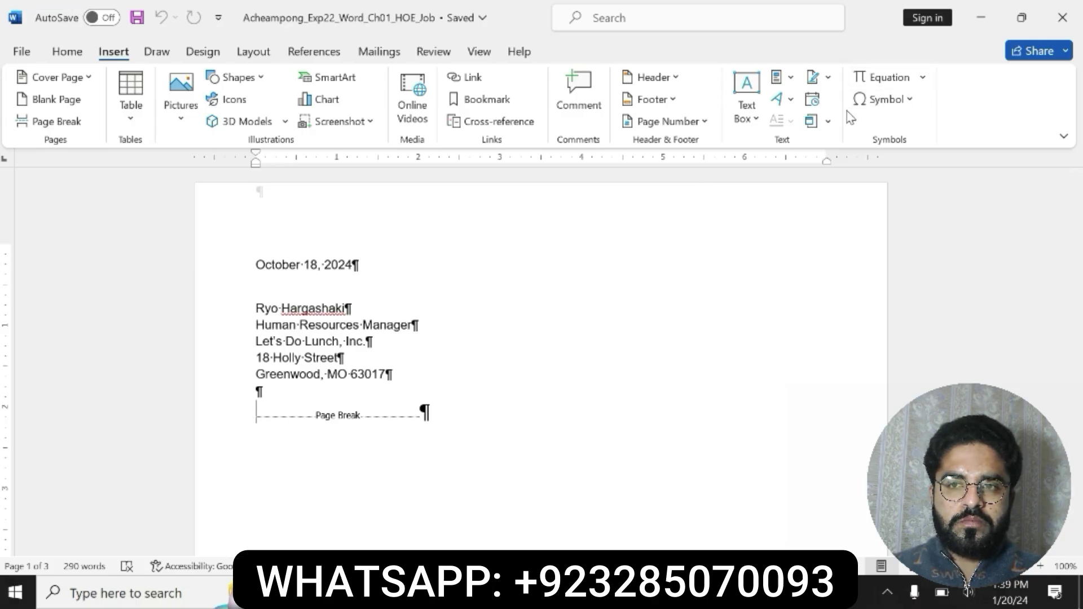
Insert the text from the Letter.docx file before the Page Break indicator on page 1
left_click(826, 120)
left_click(838, 169)
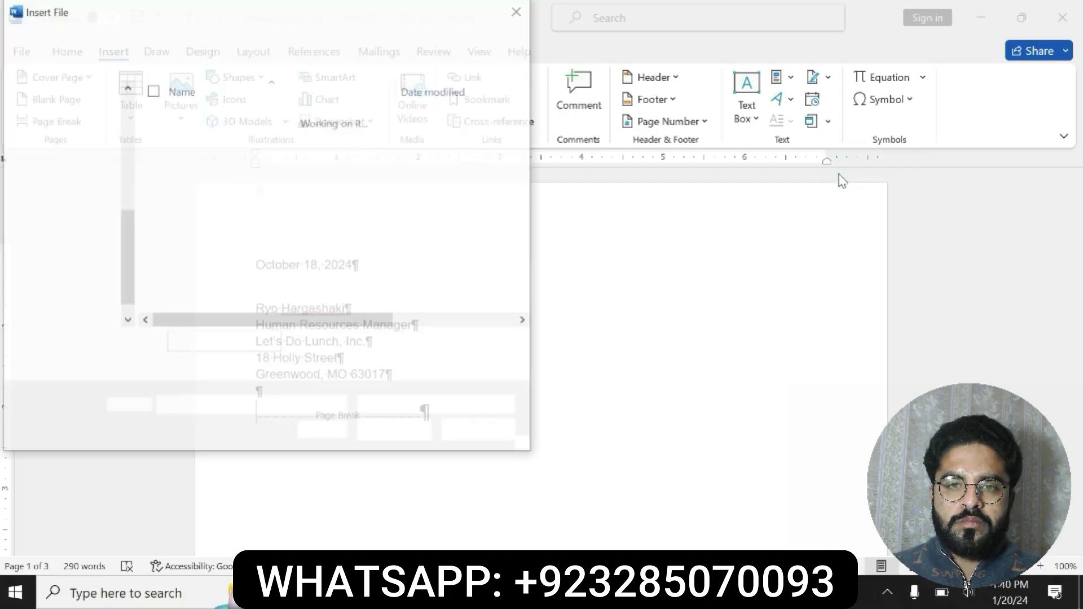
double_click(217, 170)
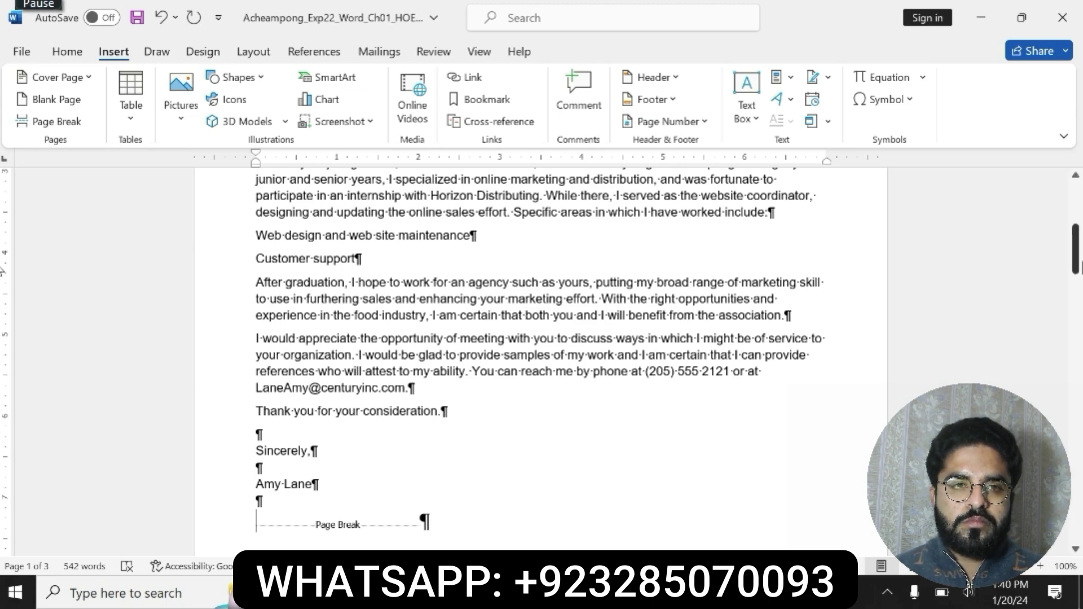
left_click_drag(1077, 265, 1076, 237)
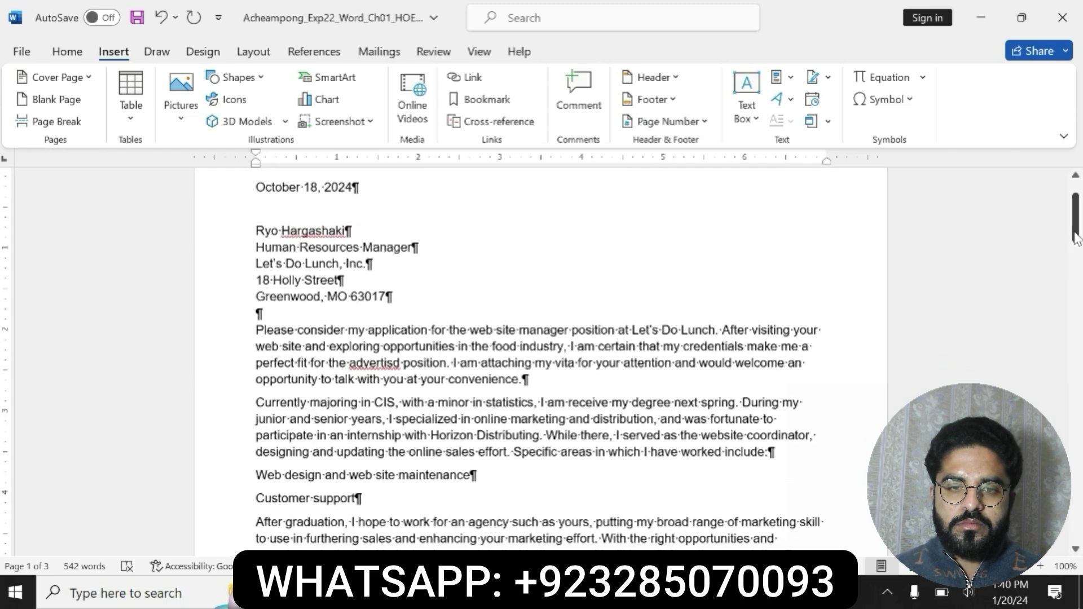
Return to the instructions document and undo the bold and yellow highlight on the step 2 text
left_click(557, 593)
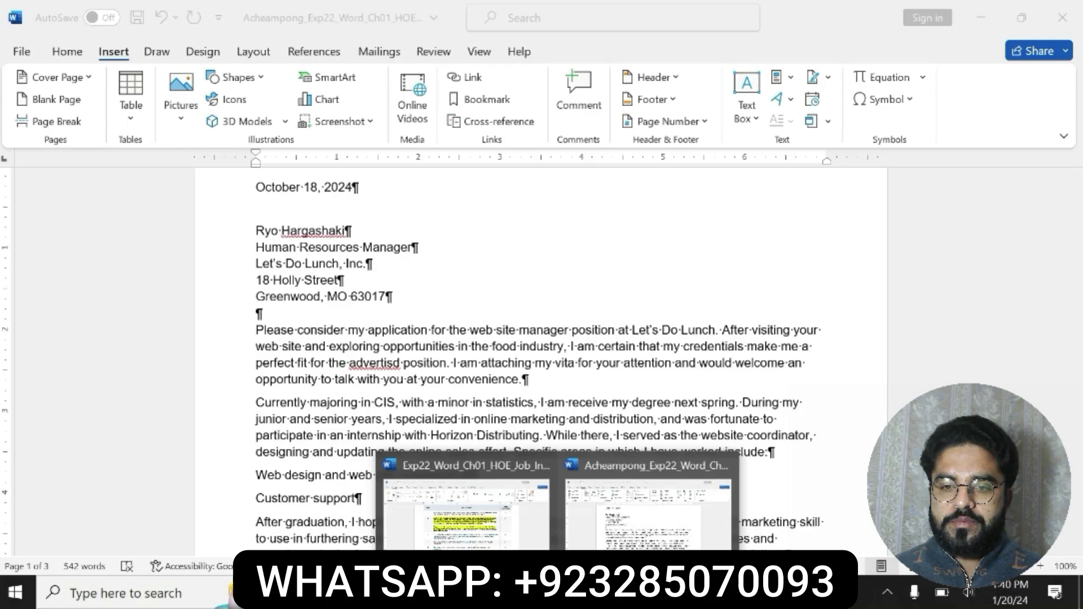
left_click(529, 536)
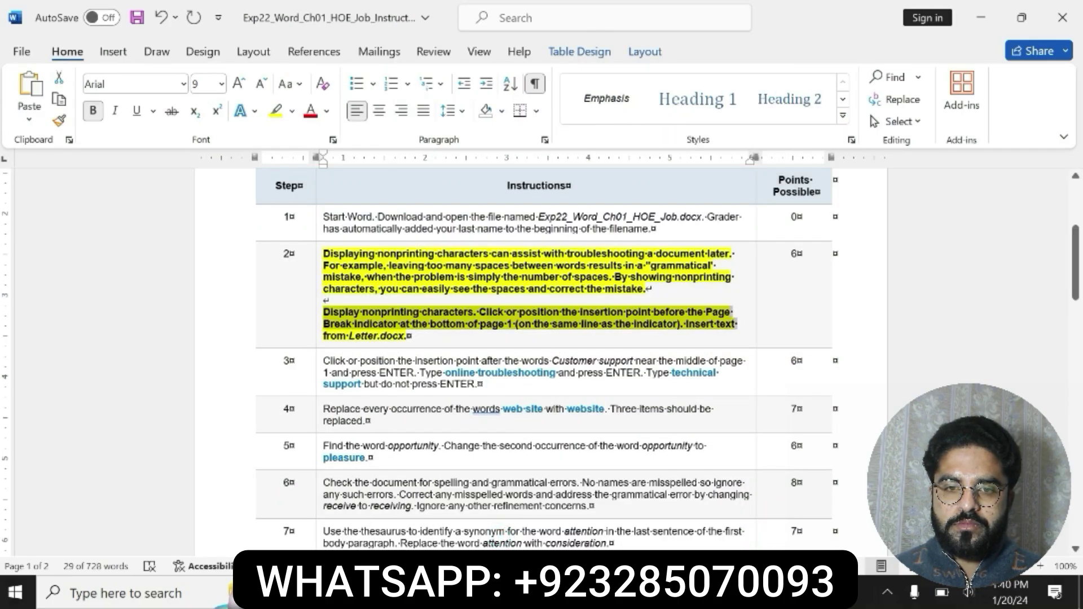
key("ctrl+z")
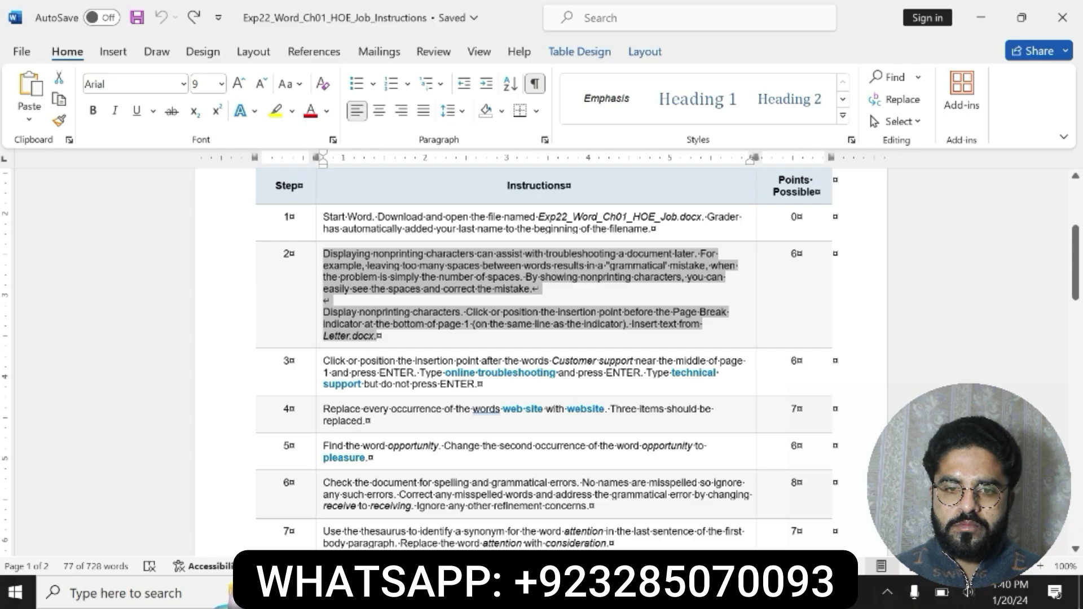
Make the step 3 instruction text bold and highlight it in yellow
left_click_drag(323, 361, 476, 389)
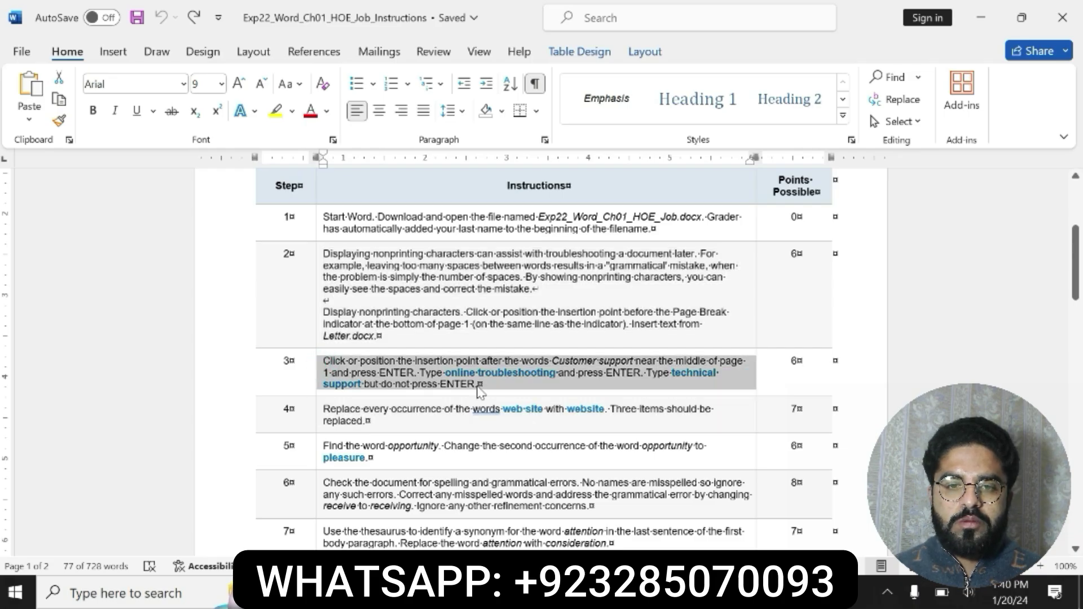
left_click(490, 356)
left_click(549, 356)
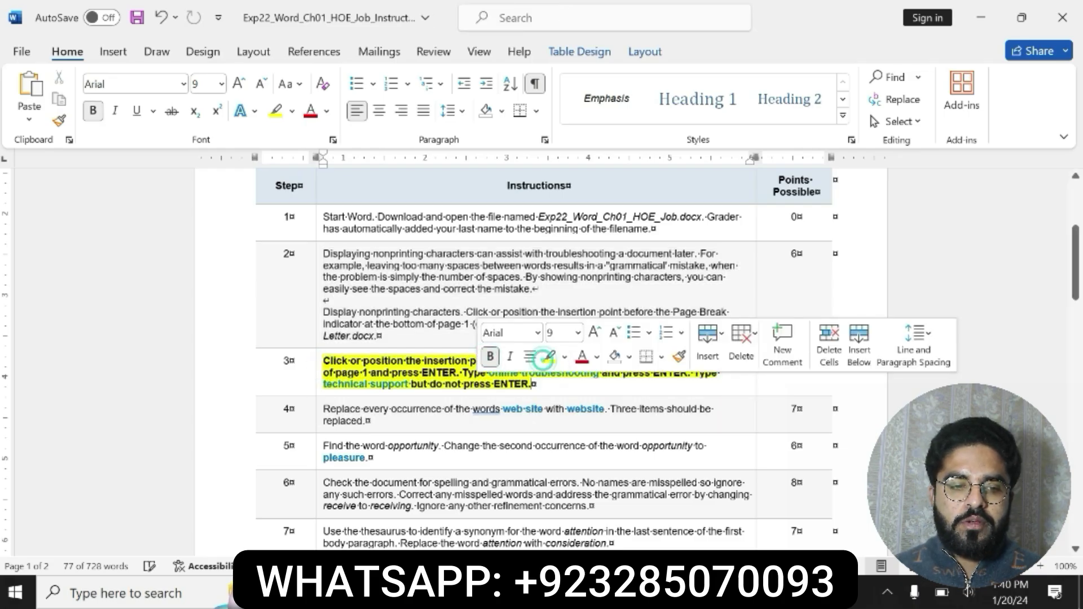
left_click_drag(323, 361, 531, 385)
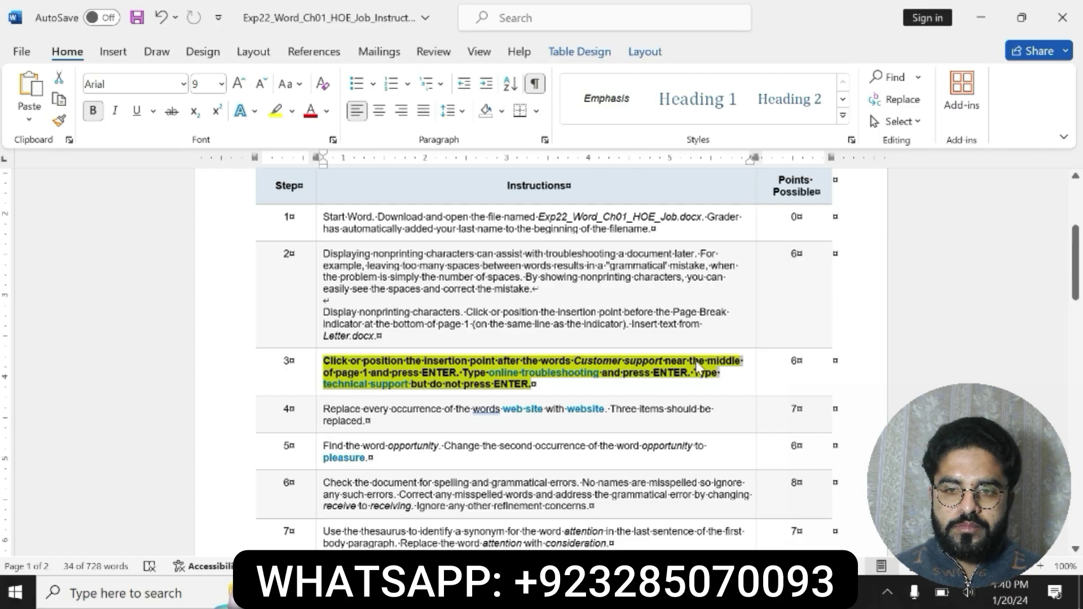
left_click(343, 374)
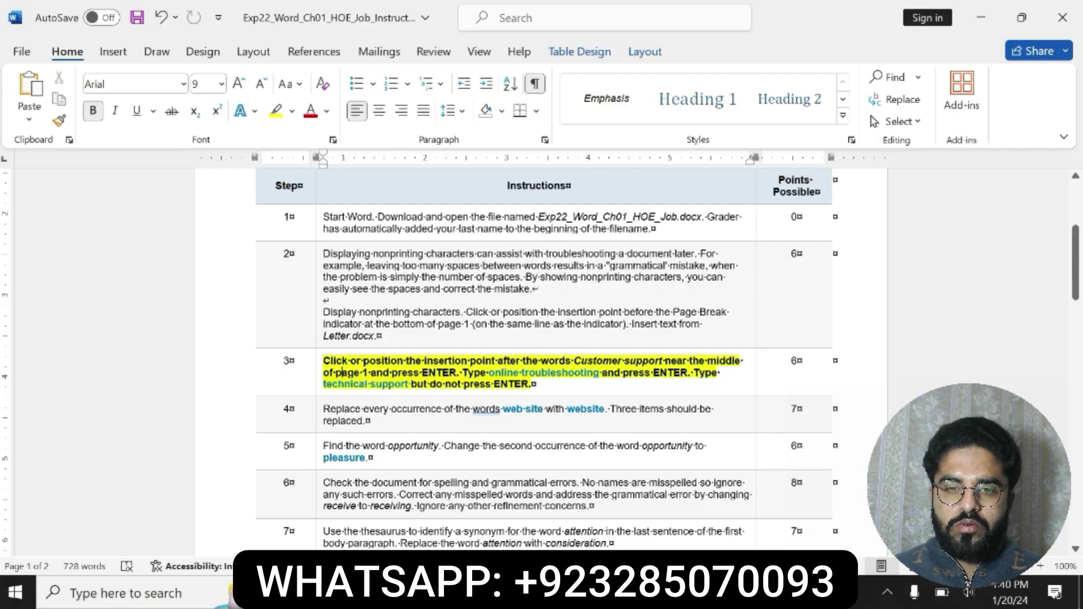
Switch to the job letter document and add a new line reading "Online troubleshooting" after the words Customer support on page 1
left_click_drag(323, 361, 533, 384)
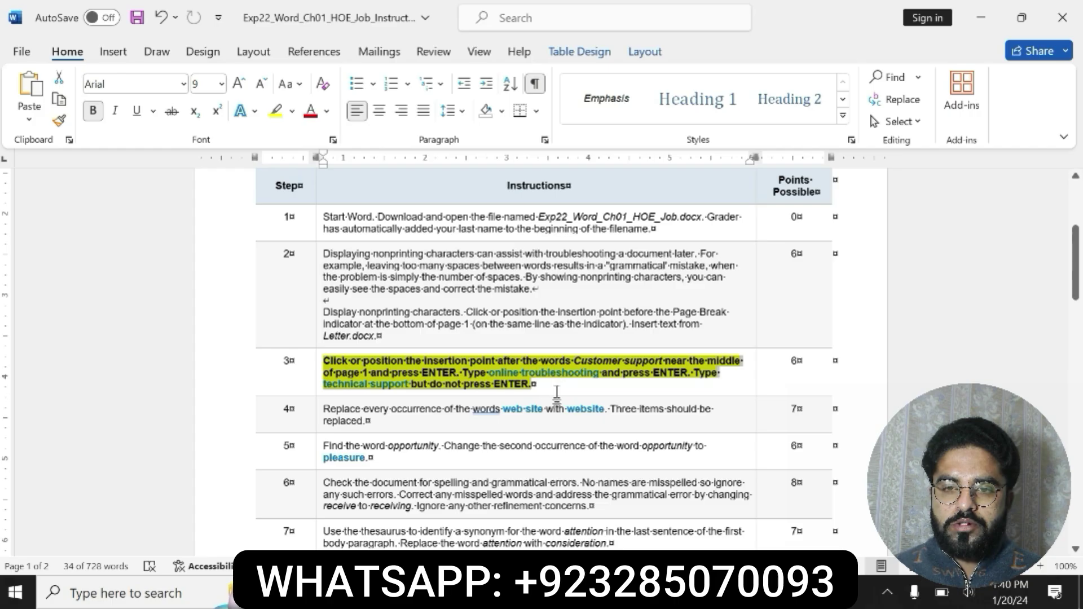
left_click(558, 593)
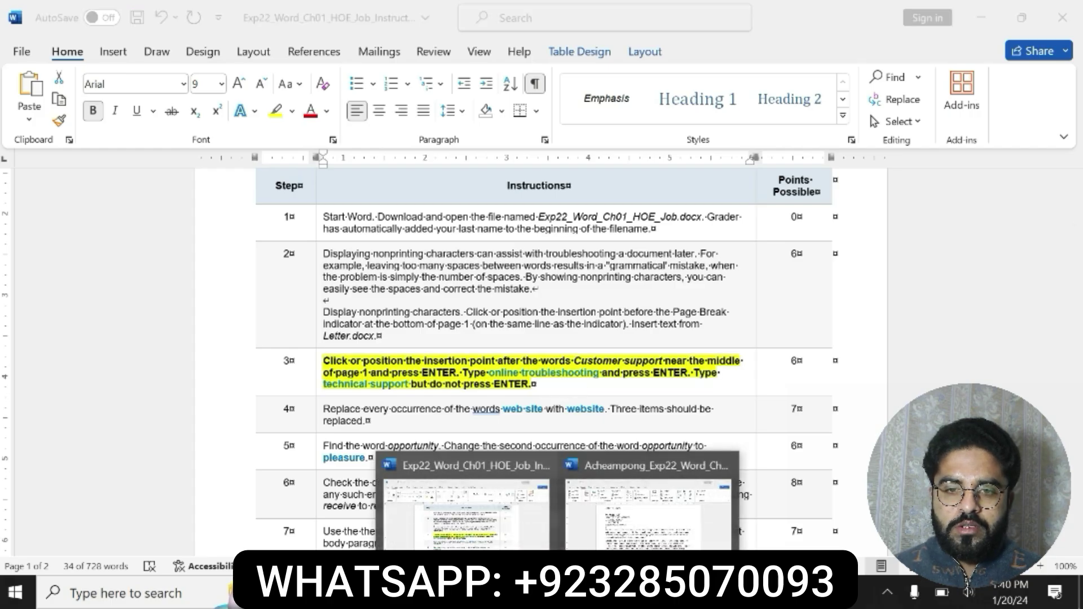
left_click(612, 541)
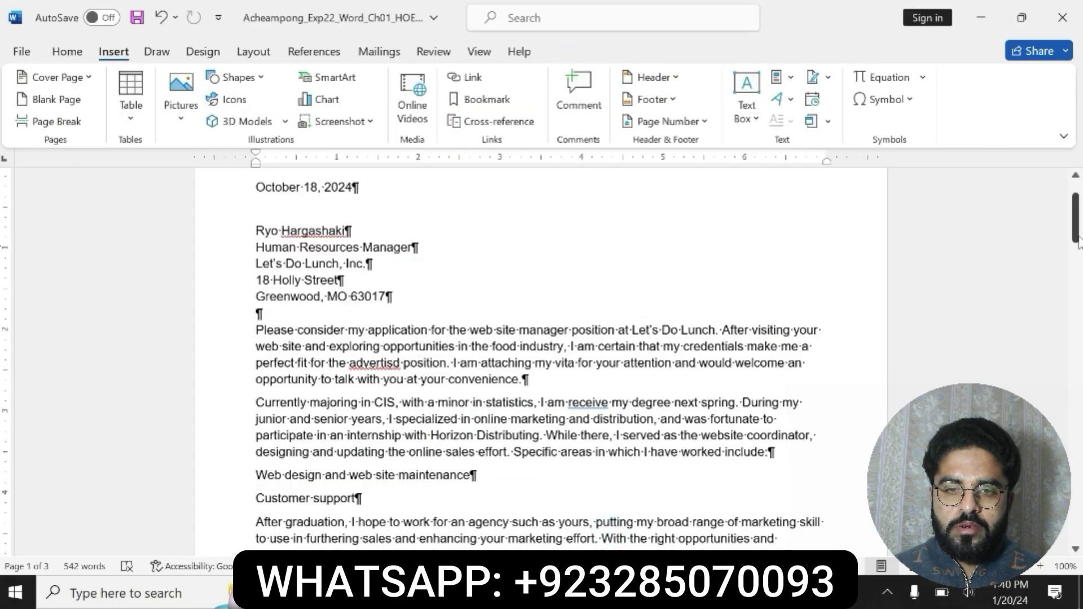
left_click_drag(1076, 222, 1078, 345)
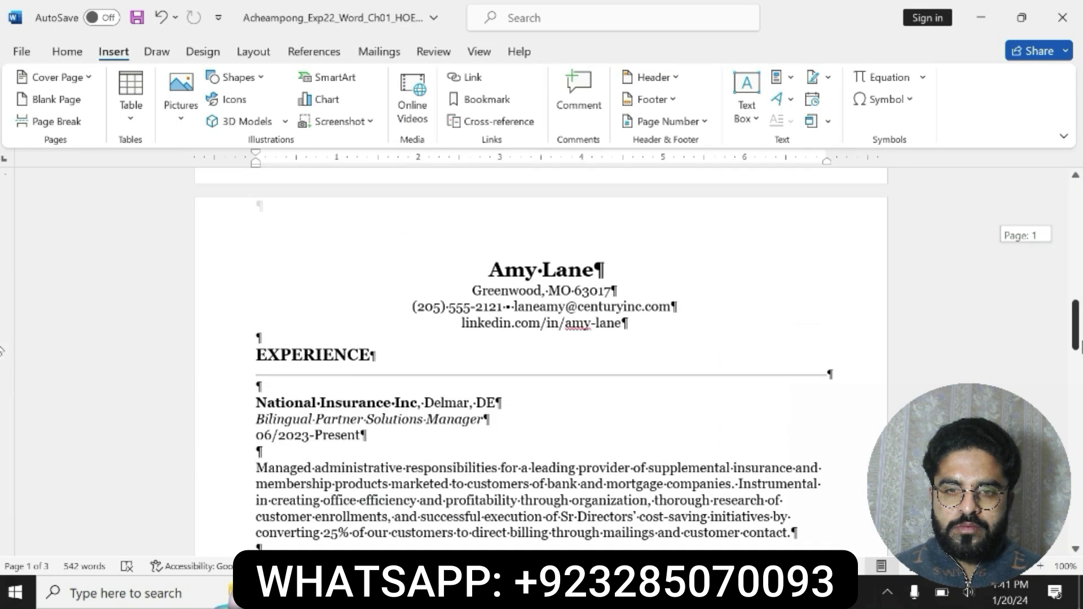
left_click_drag(1079, 347, 1076, 237)
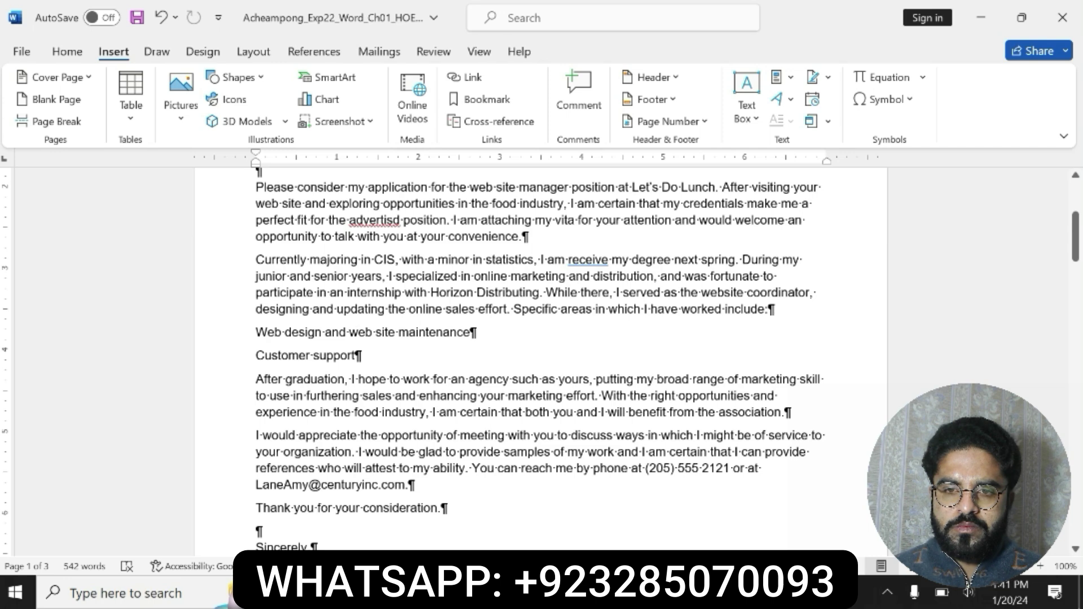
left_click(363, 354)
key("Return")
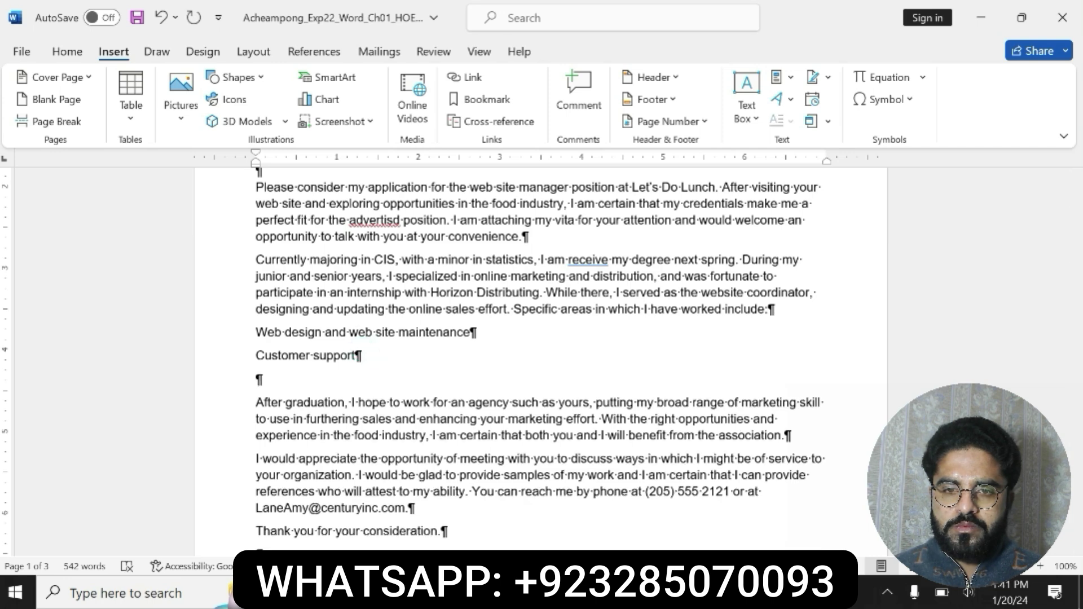
type("O")
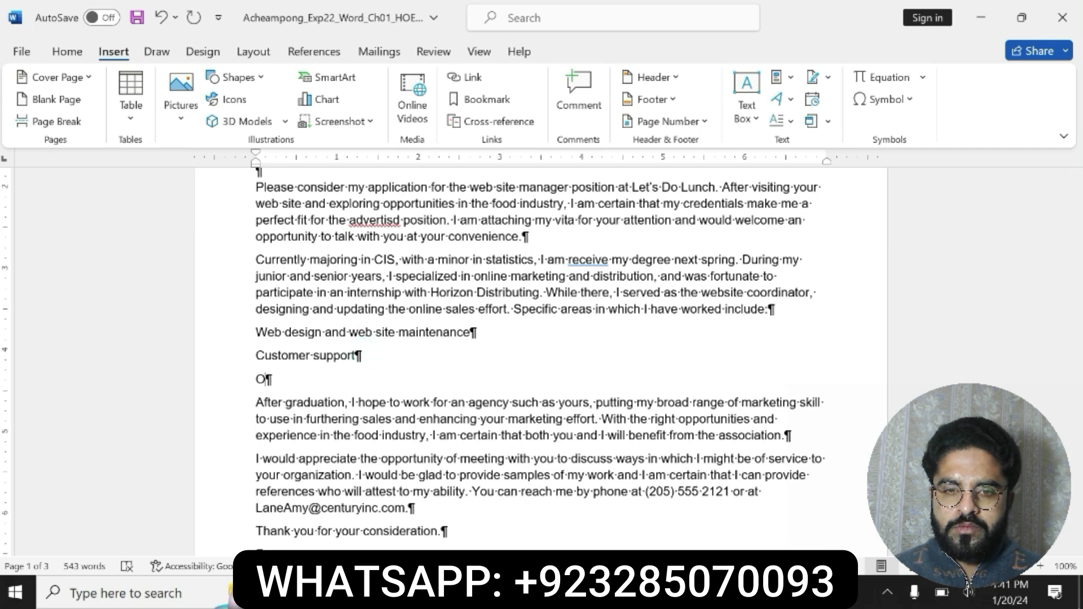
type("nline")
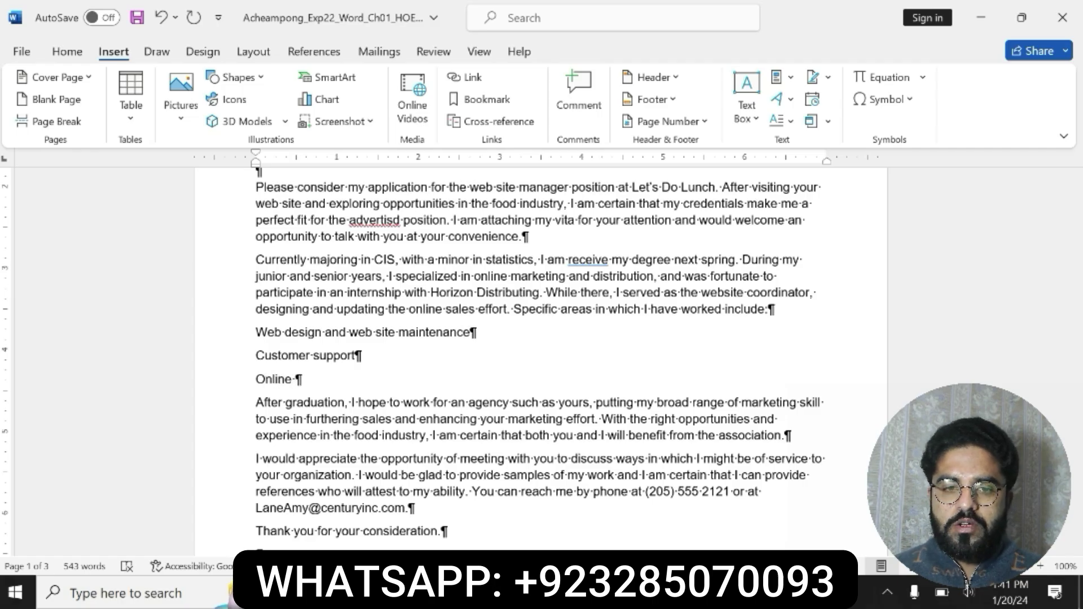
type(" tr")
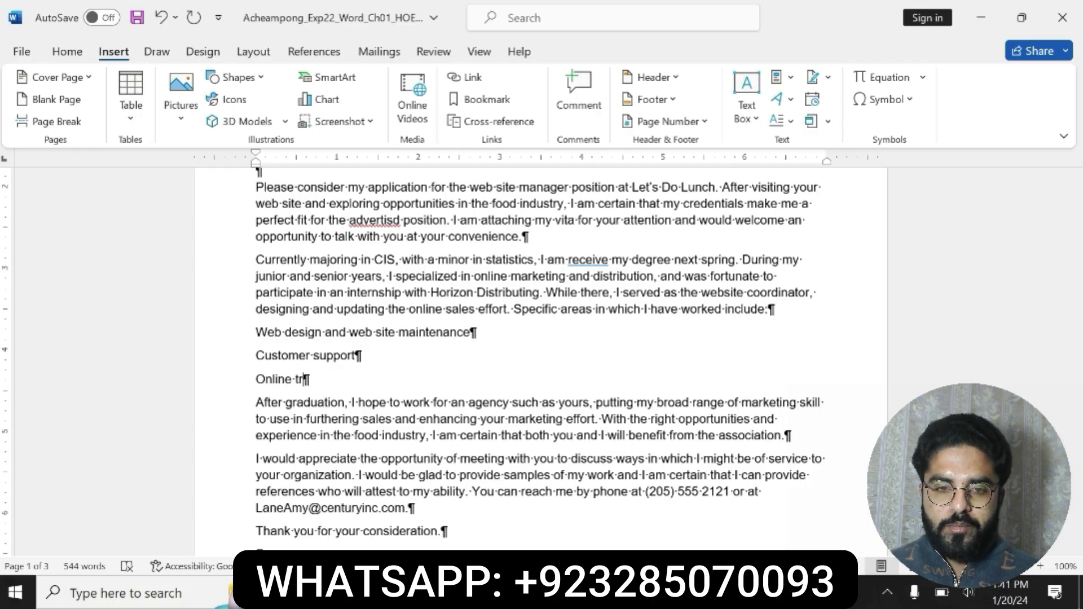
type("oubl")
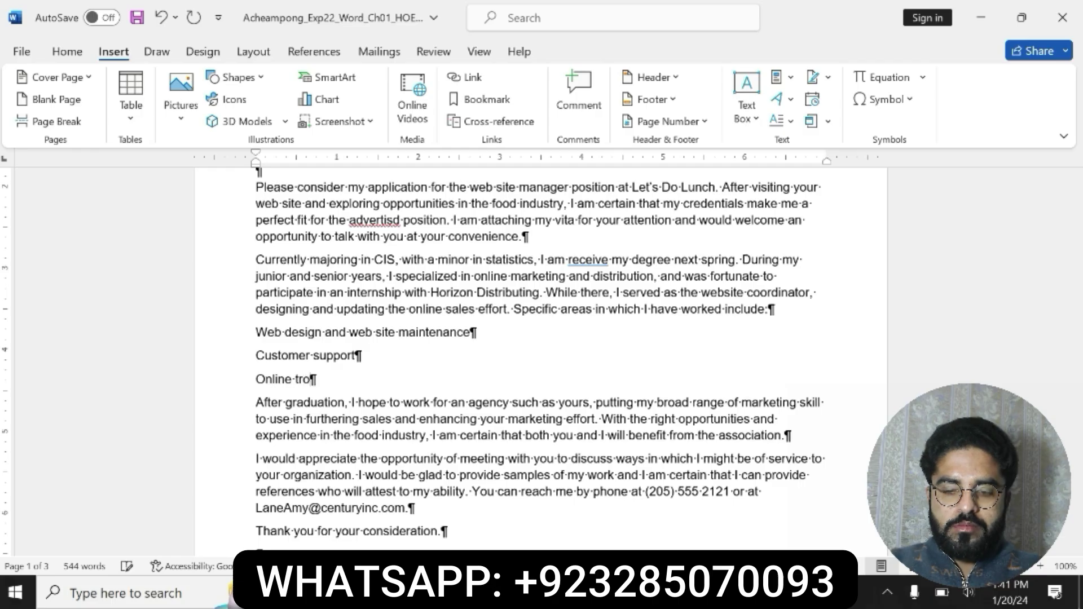
type("es")
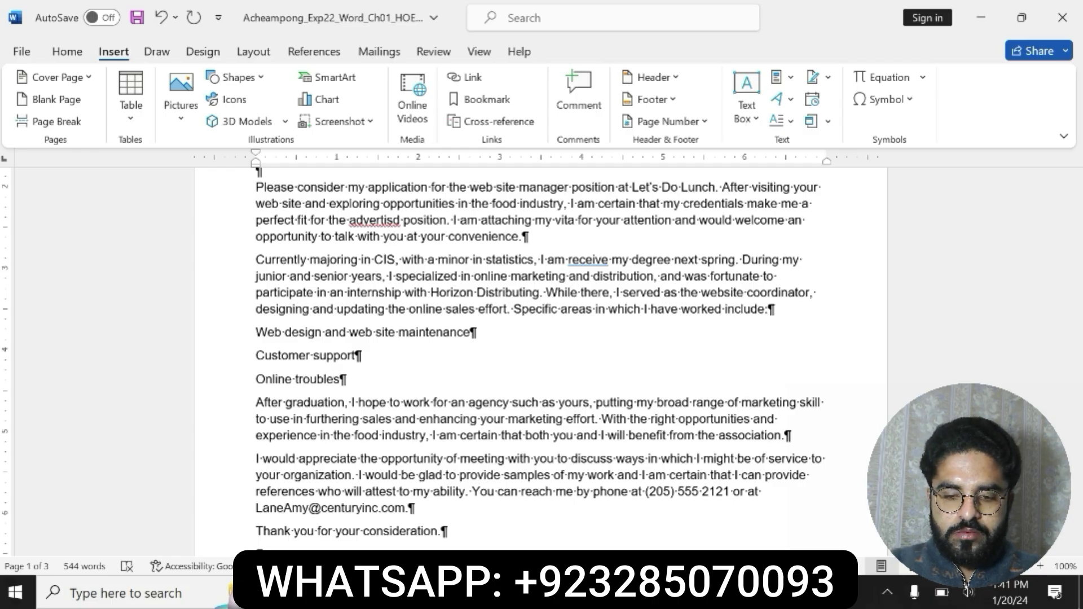
type("hooting")
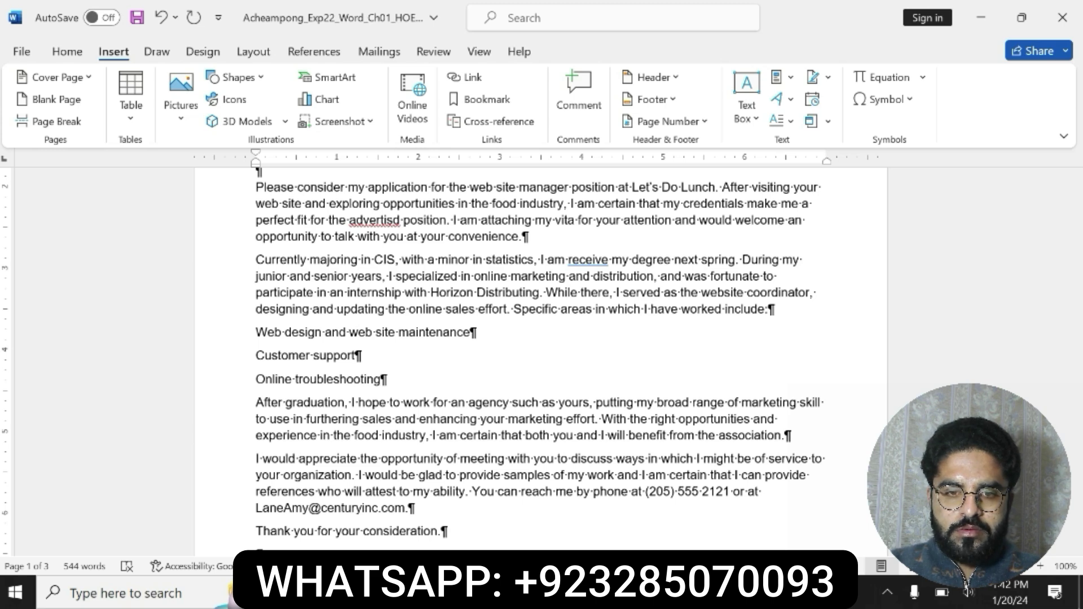
Add another line reading "Technical support" directly below Online troubleshooting, without a paragraph break after it
key("Return")
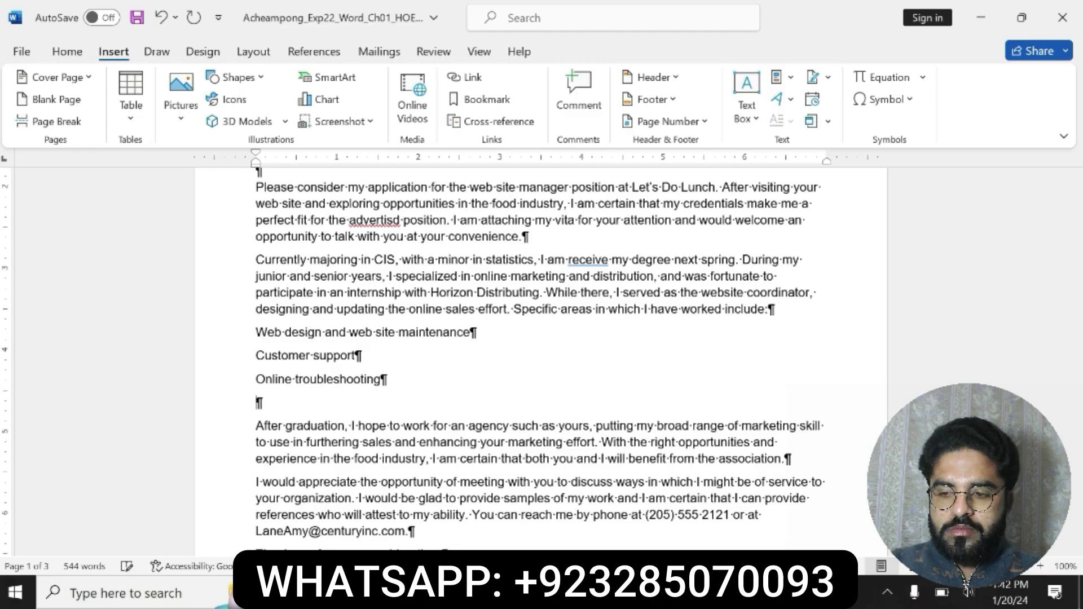
type("tech")
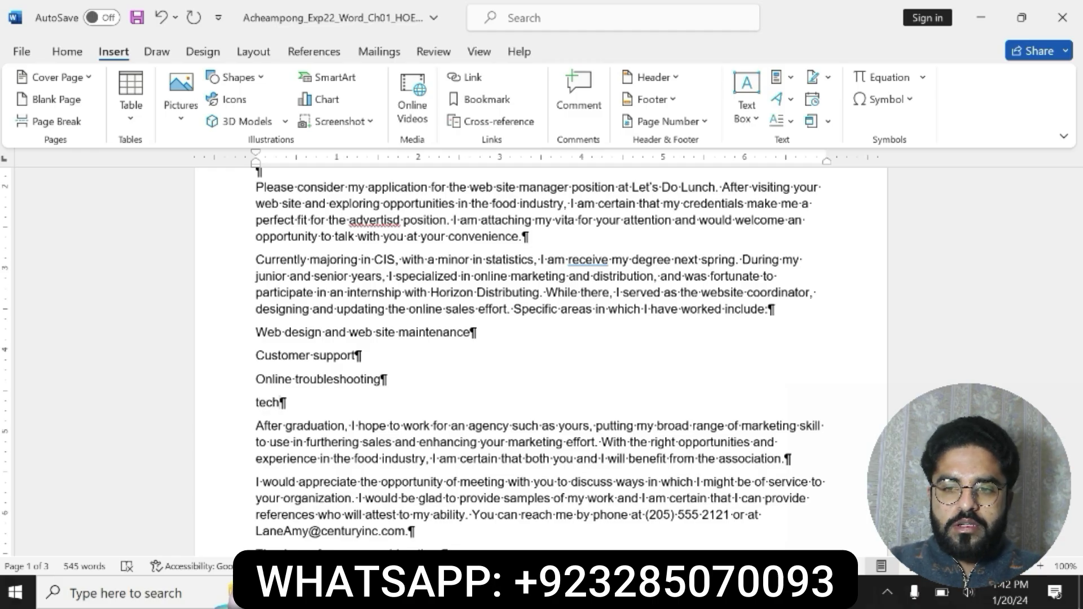
type("nica")
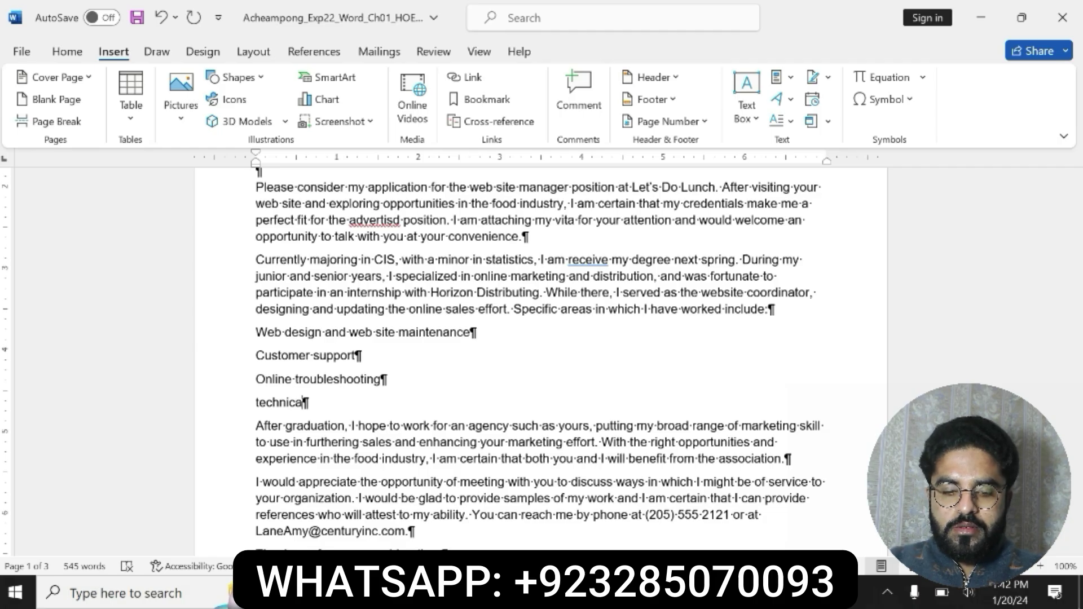
type("l s")
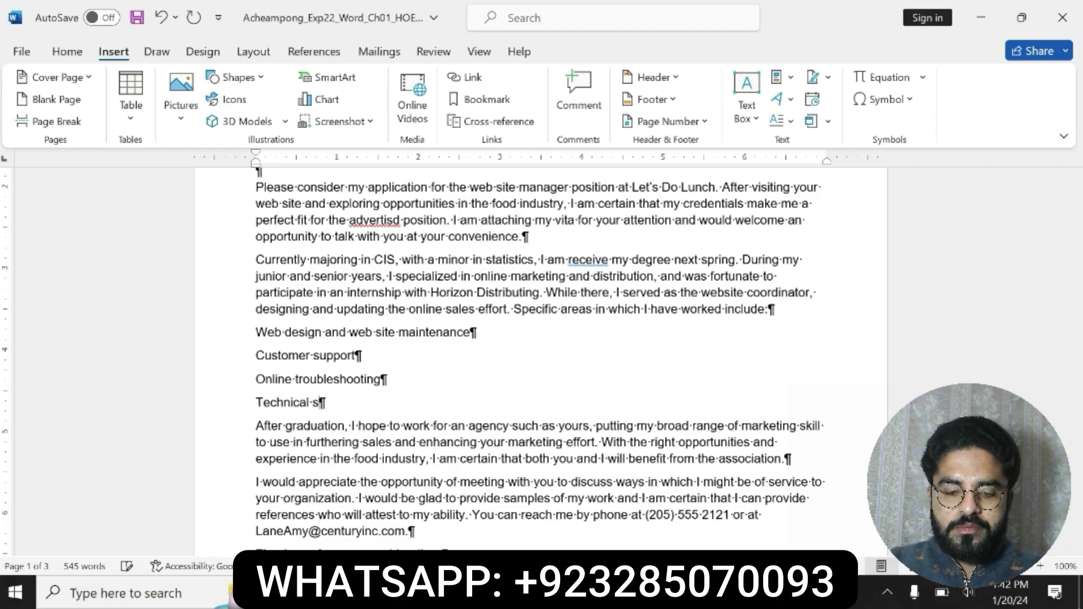
type("u")
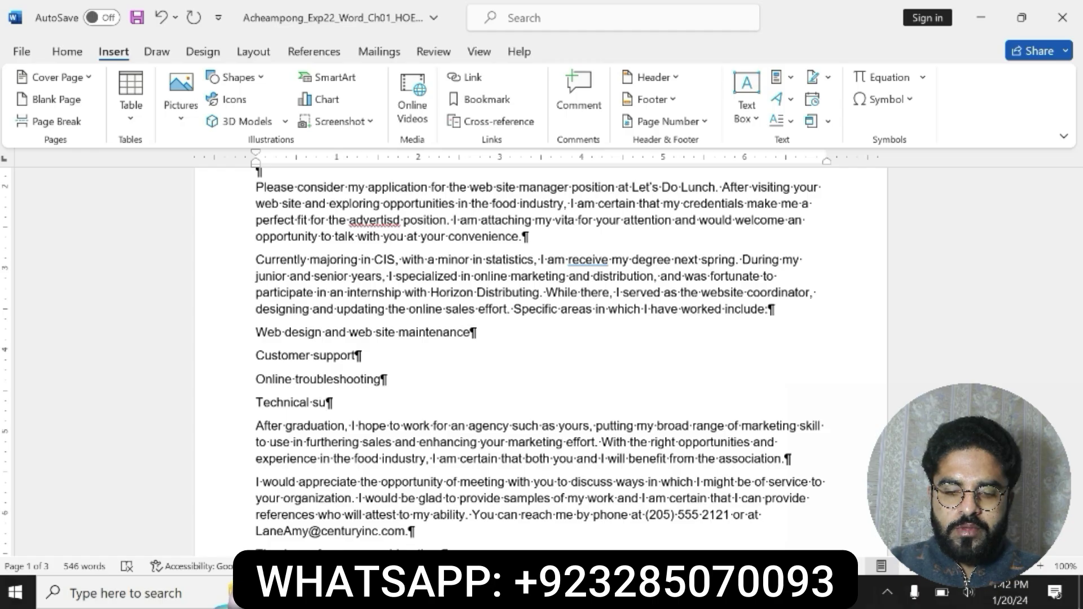
type("pport")
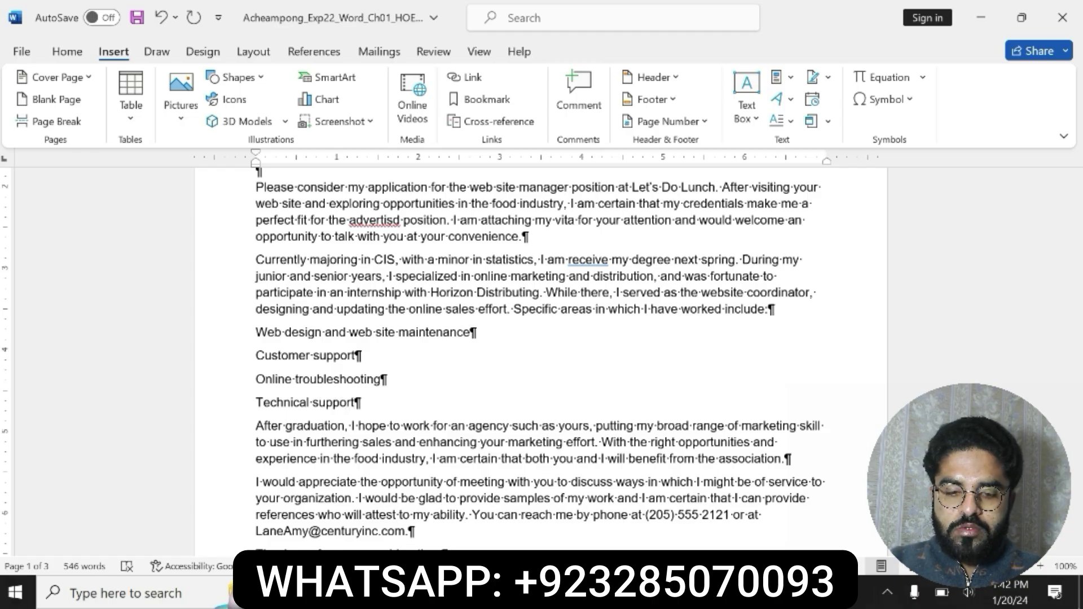
Return to the instructions document and undo the bold and yellow highlight on the step 3 text
left_click(557, 592)
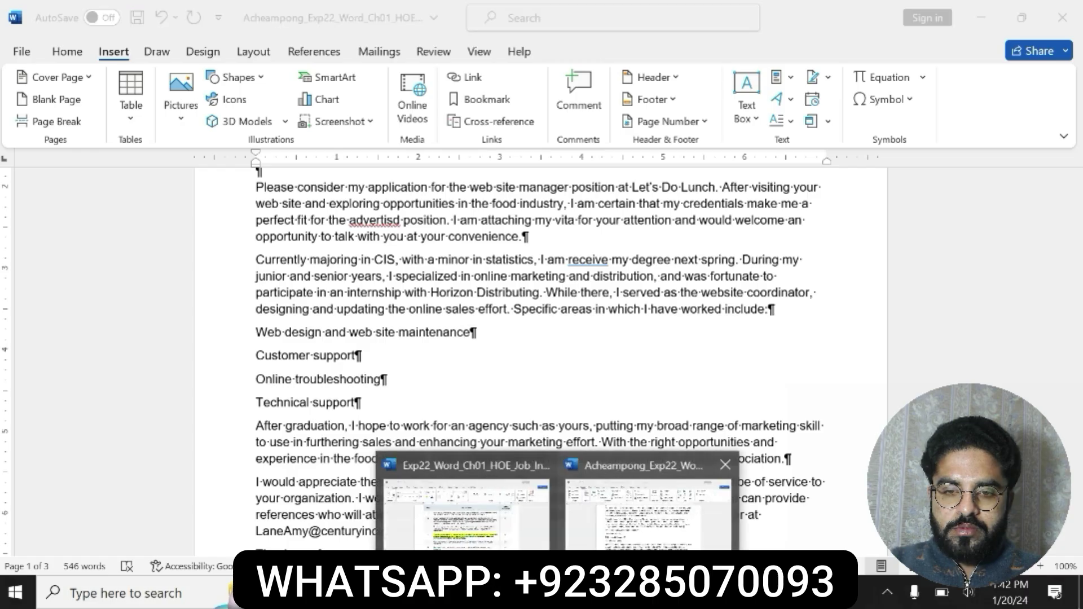
left_click(463, 502)
key("ctrl+z")
key("ctrl+z")
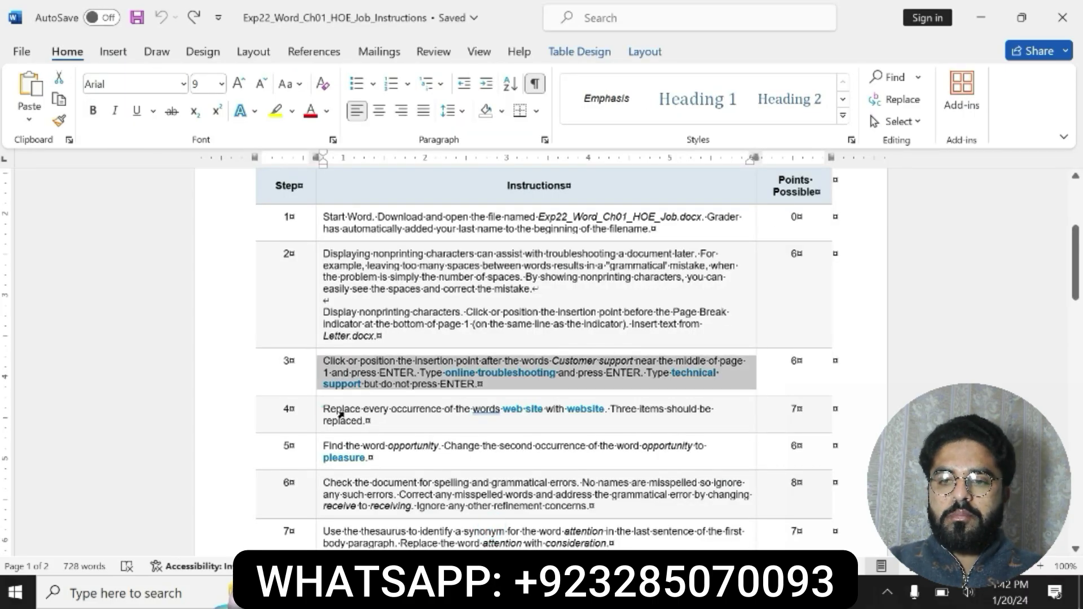
Make the step 4 instruction text bold and highlight it in yellow
left_click(318, 406)
left_click(384, 401)
left_click(443, 401)
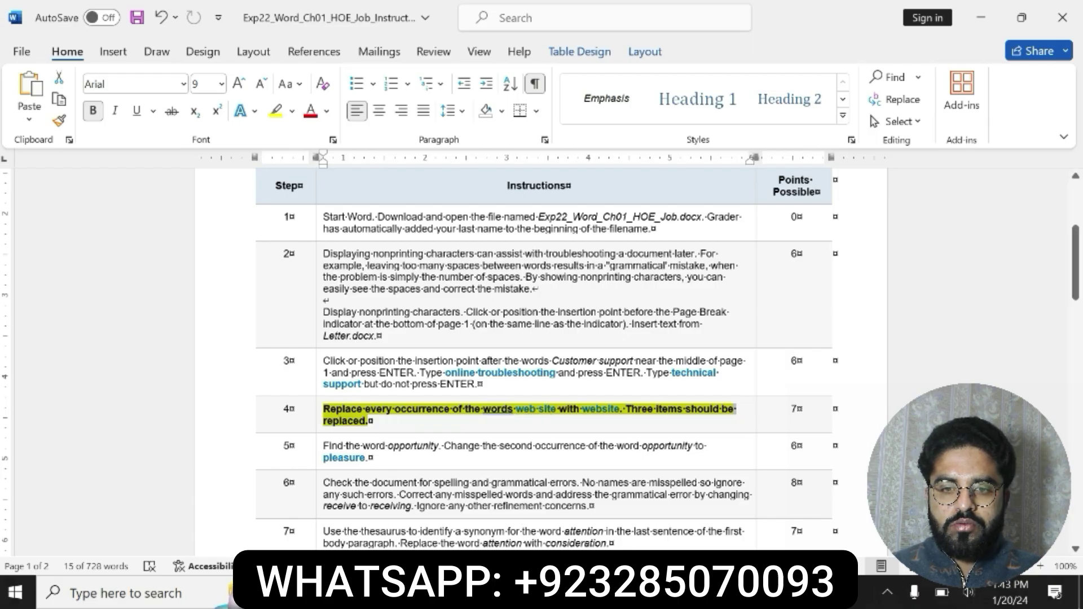
left_click(318, 417)
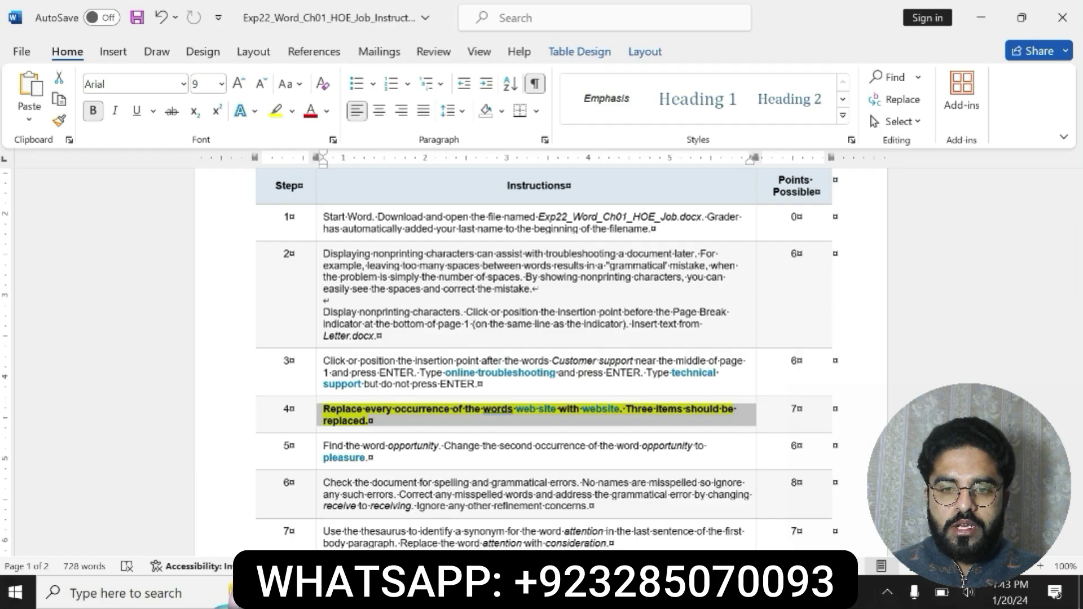
Switch back to the job letter document to carry out the step 4 instruction
mouse_move(554, 593)
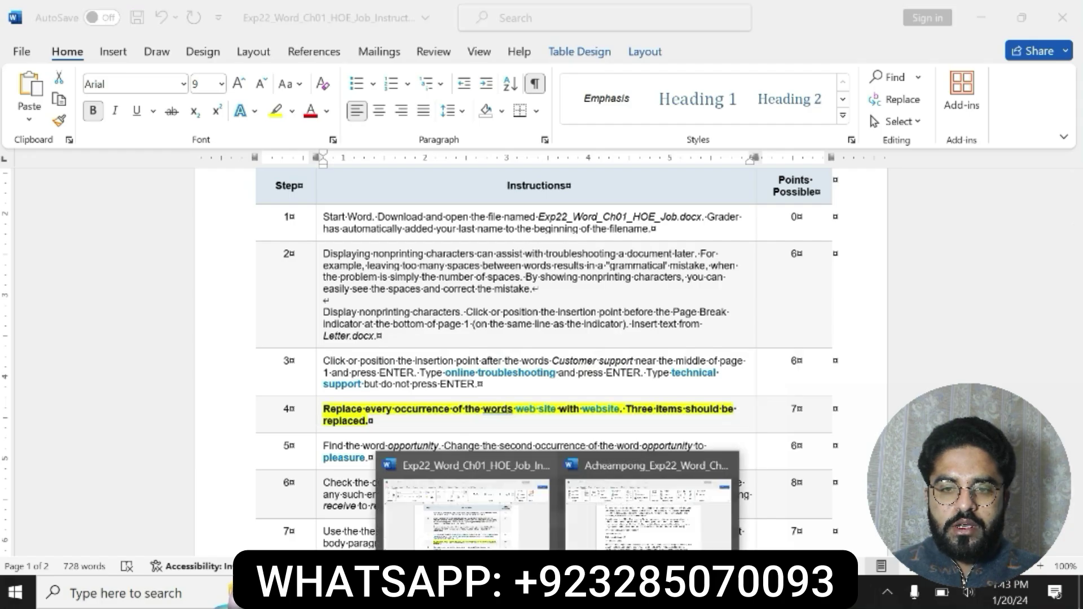
left_click(591, 527)
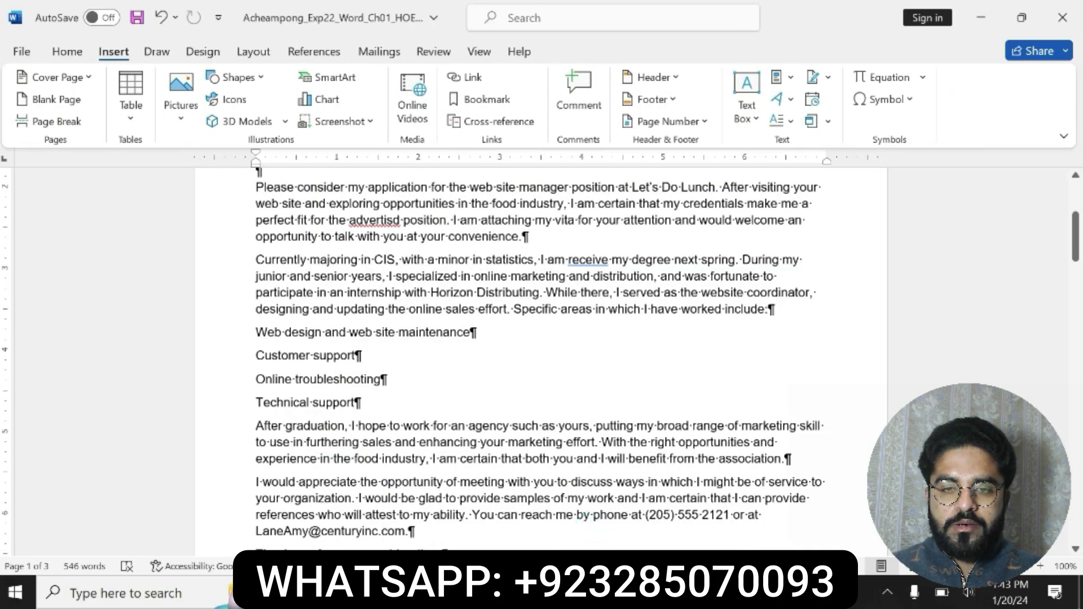
scroll(1079, 200, "up", 4)
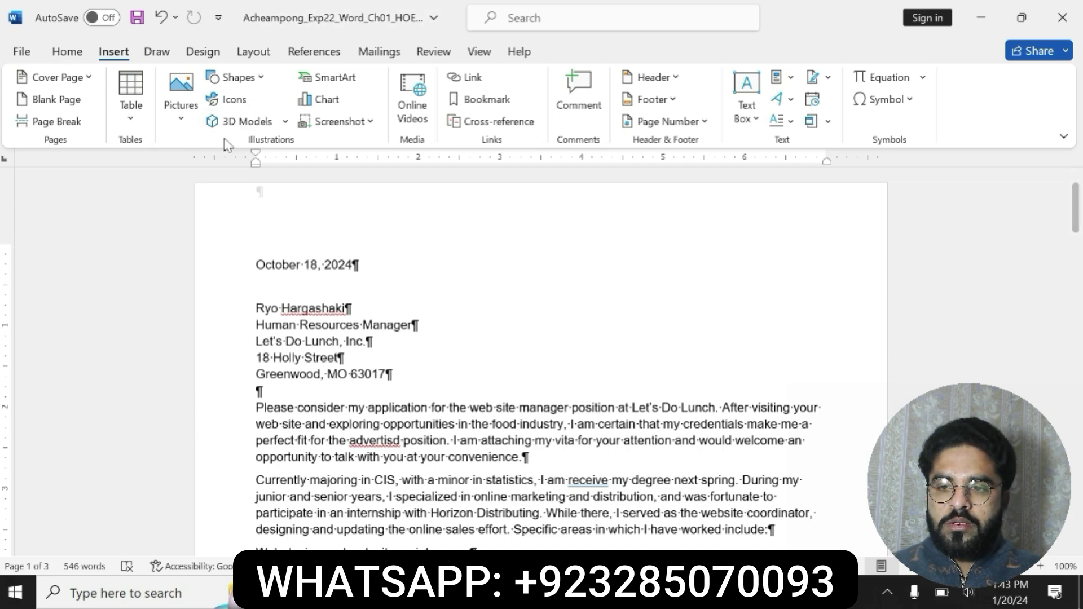
left_click(68, 52)
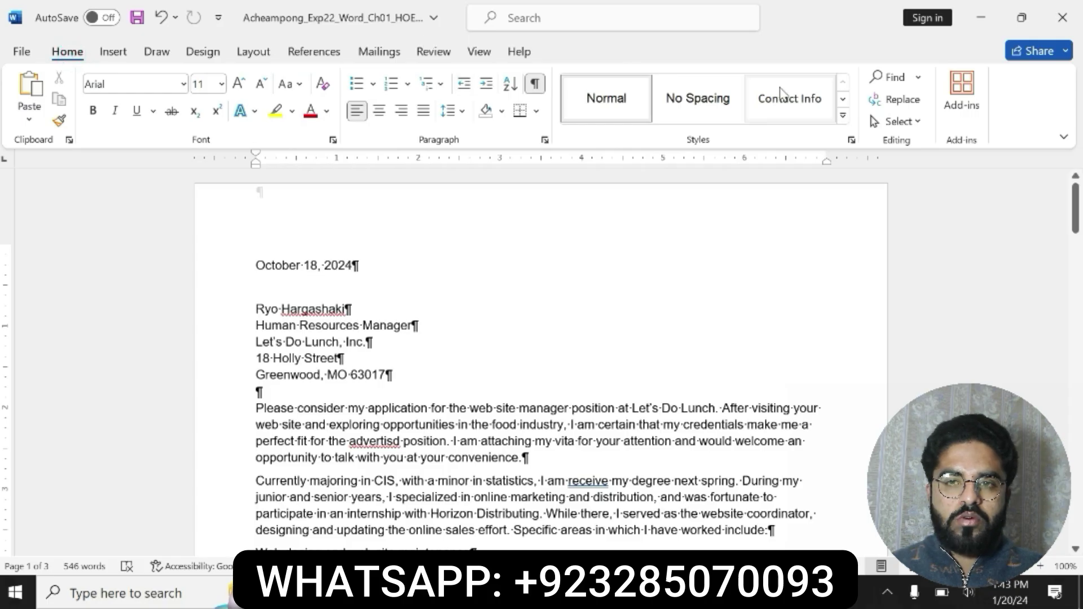
left_click(918, 77)
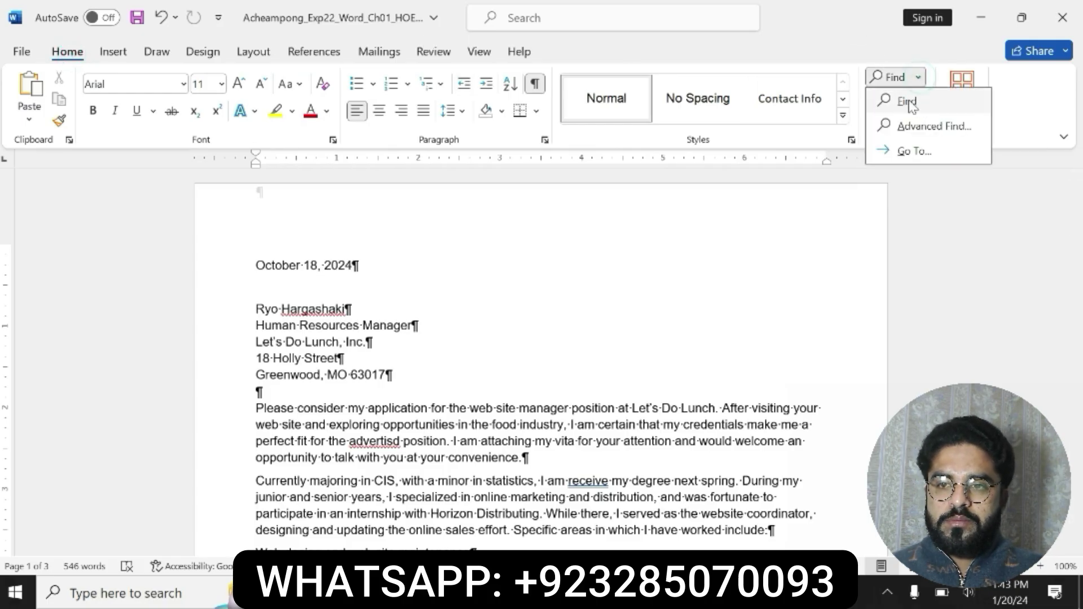
left_click(909, 100)
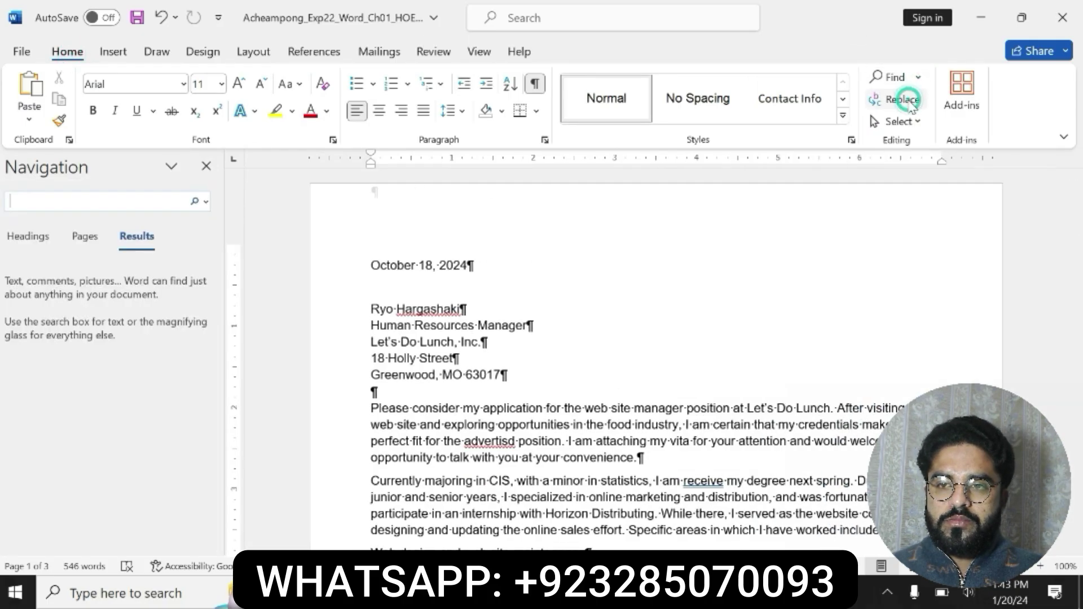
left_click(205, 167)
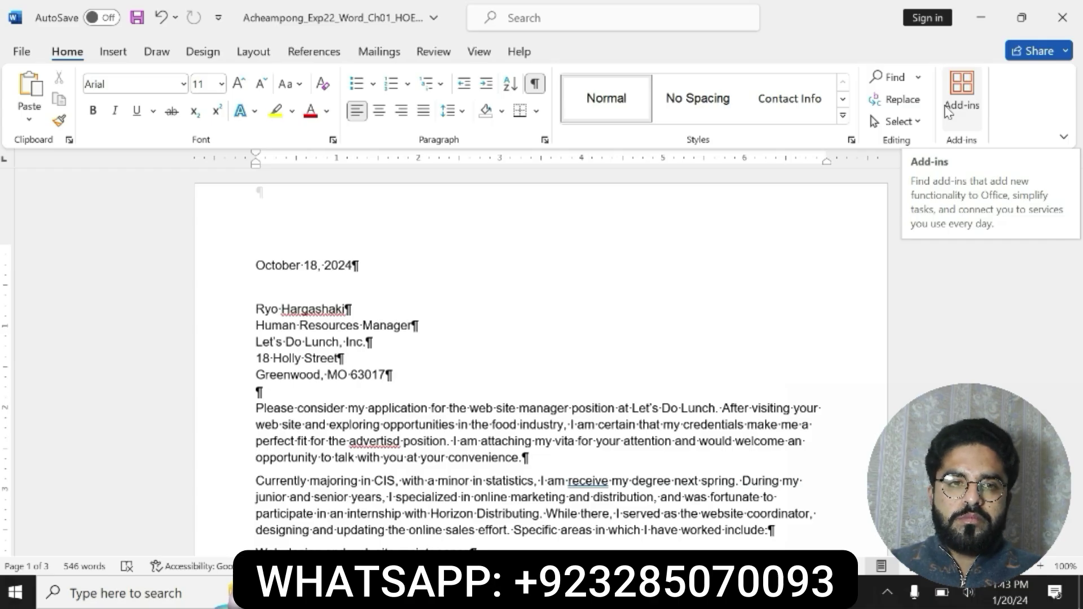
Replace every occurrence of "web site" with "website" throughout the job letter document
left_click(897, 99)
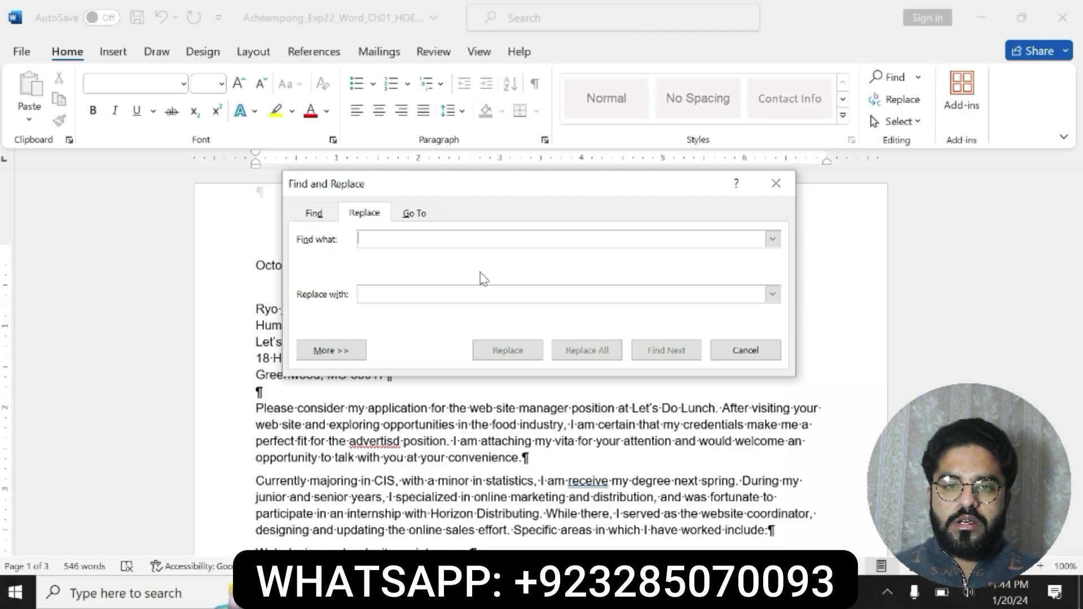
type("web si")
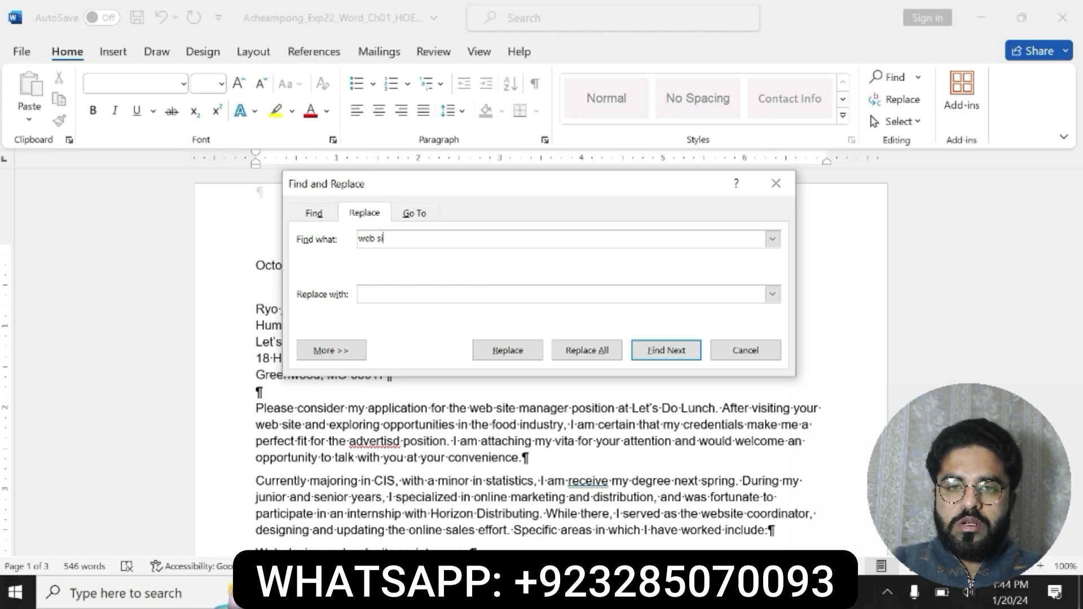
type("te")
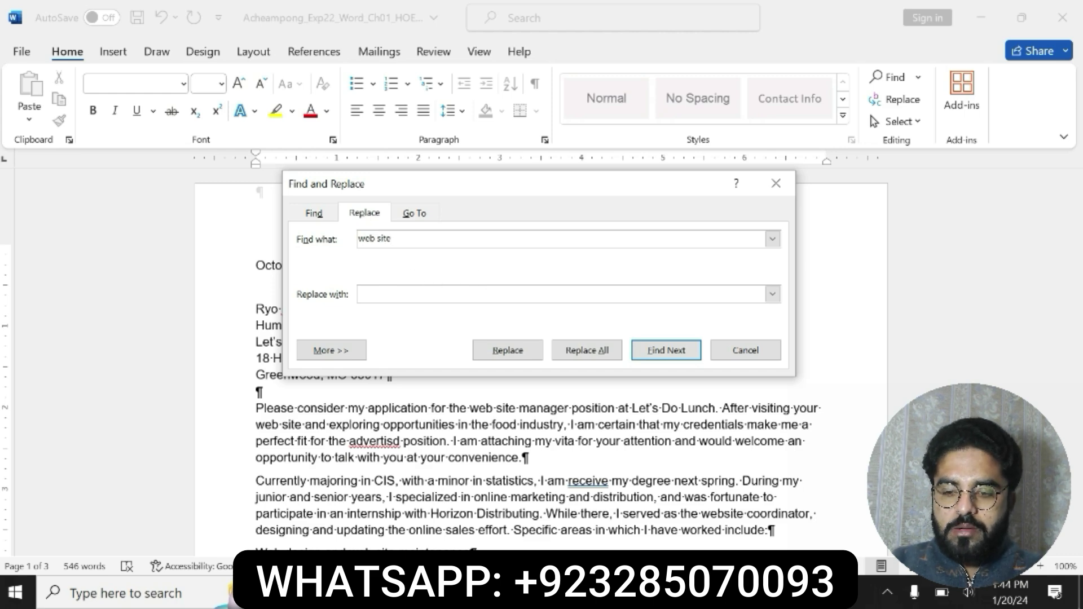
left_click(398, 294)
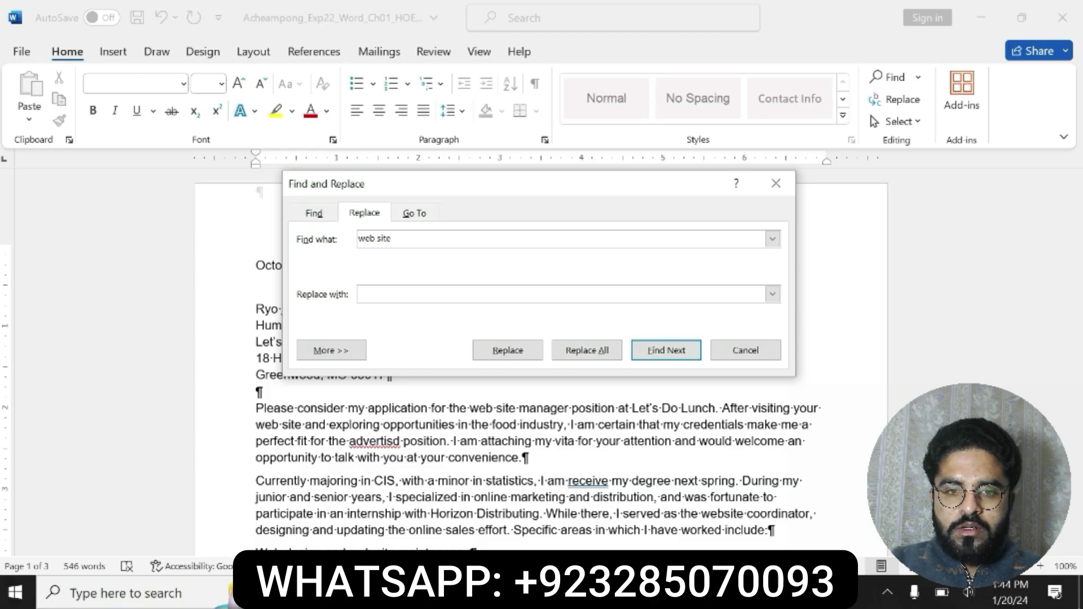
type("websit")
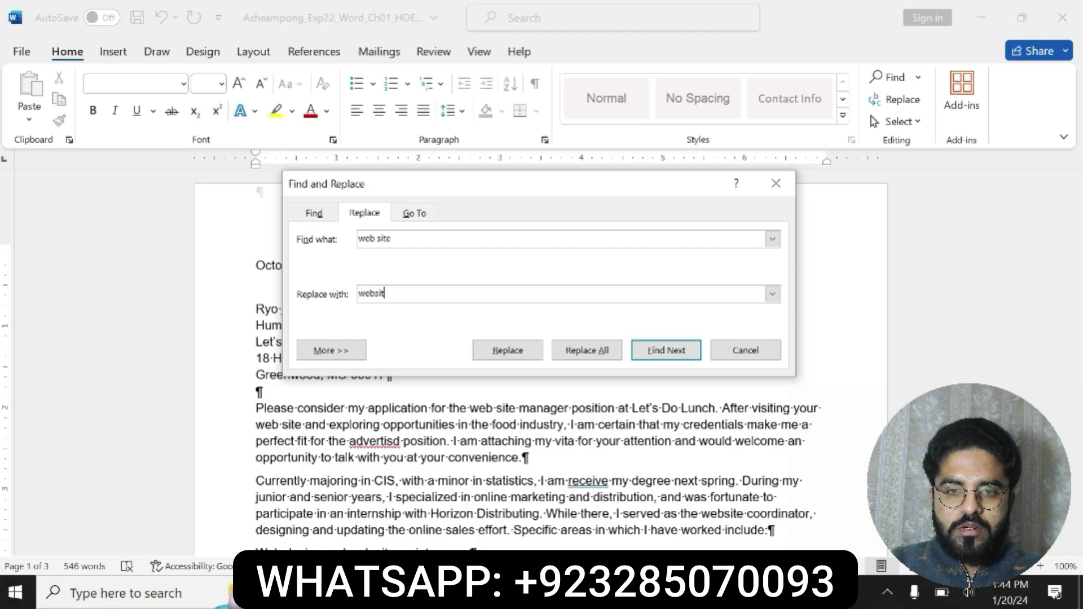
type("e")
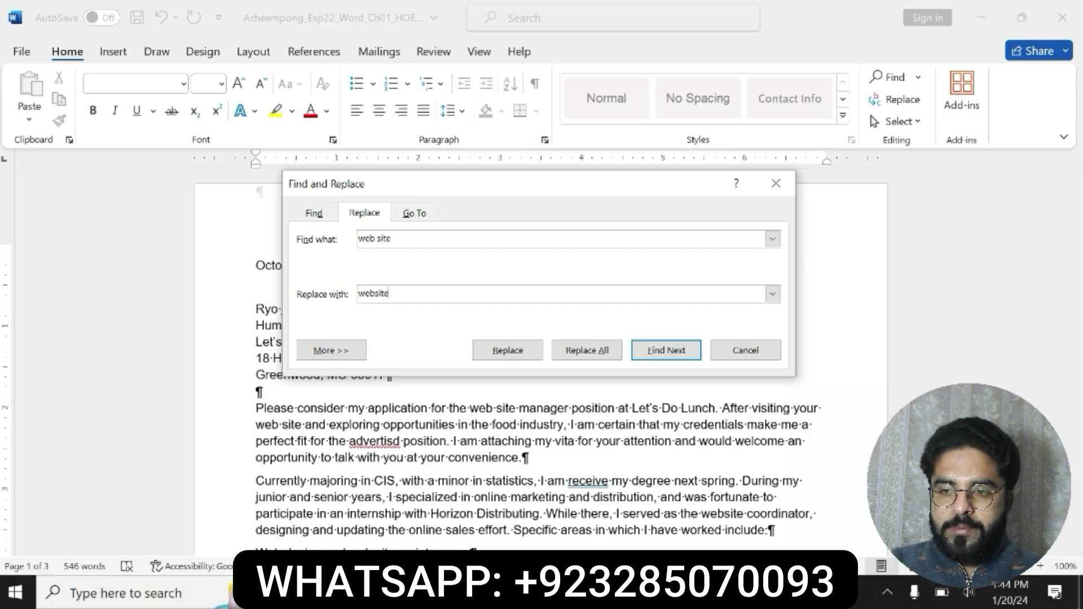
left_click(564, 350)
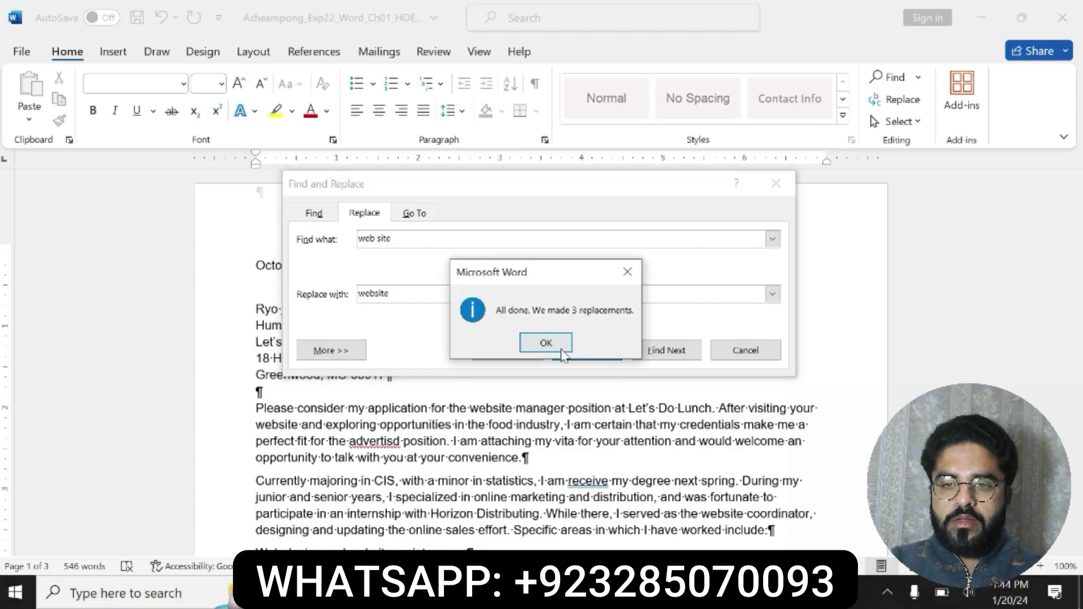
left_click(560, 349)
left_click(729, 351)
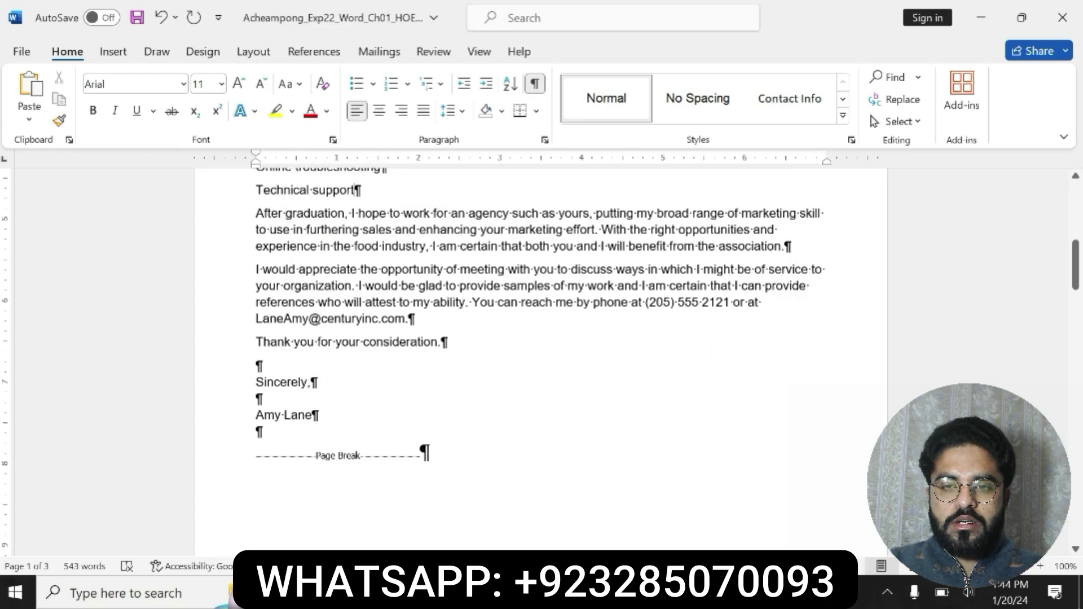
Return to the instructions document and undo the bold and yellow highlight on the step 4 text
mouse_move(555, 593)
left_click(503, 535)
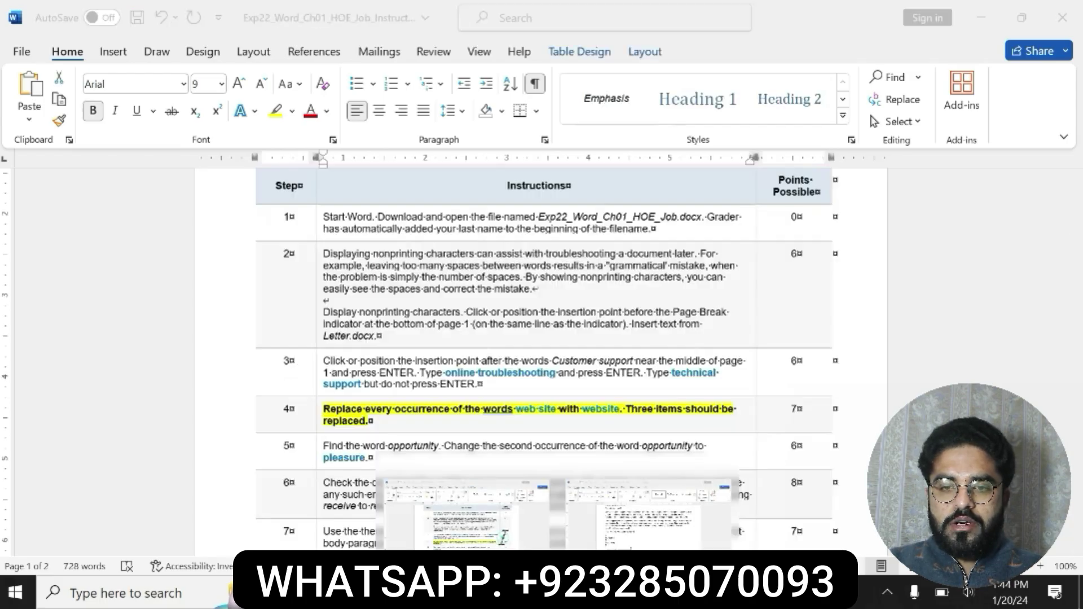
key("ctrl+z")
key("ctrl+z")
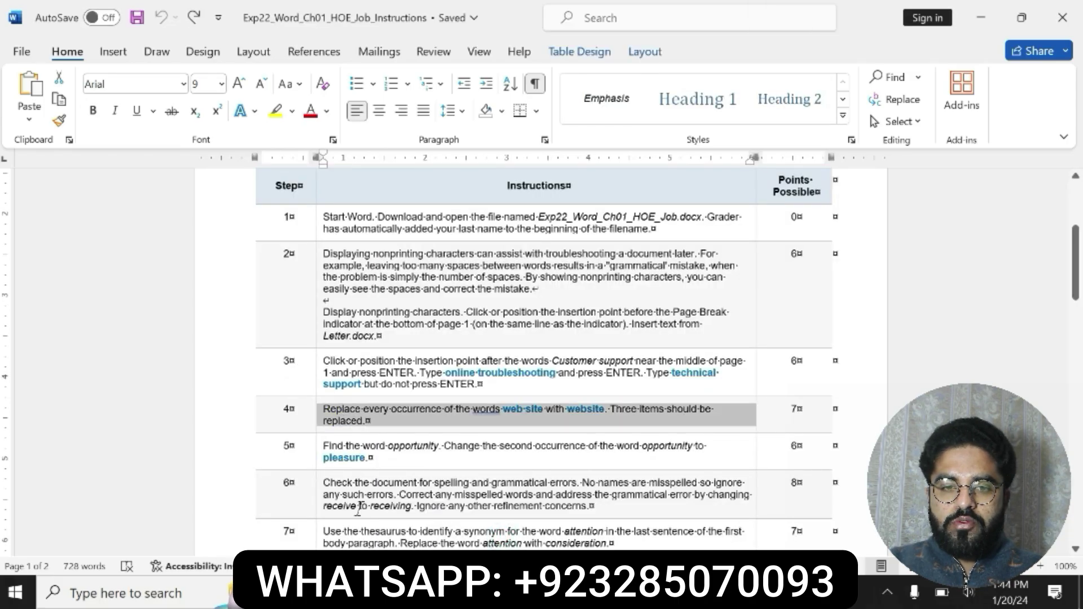
Make the step 5 instruction text bold and highlight it in yellow
left_click(324, 443)
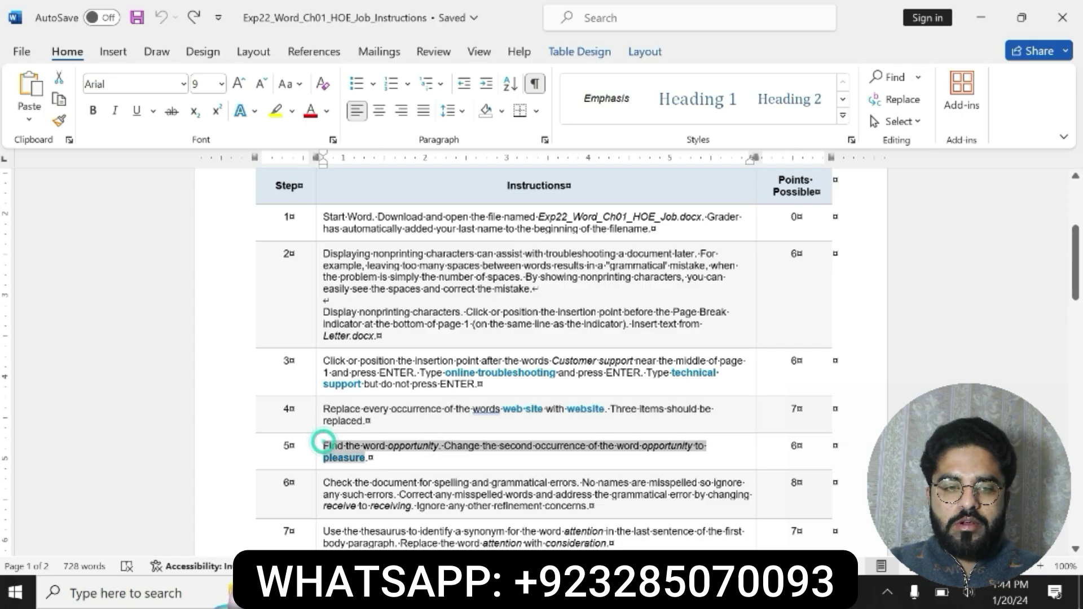
left_click(383, 429)
left_click(443, 431)
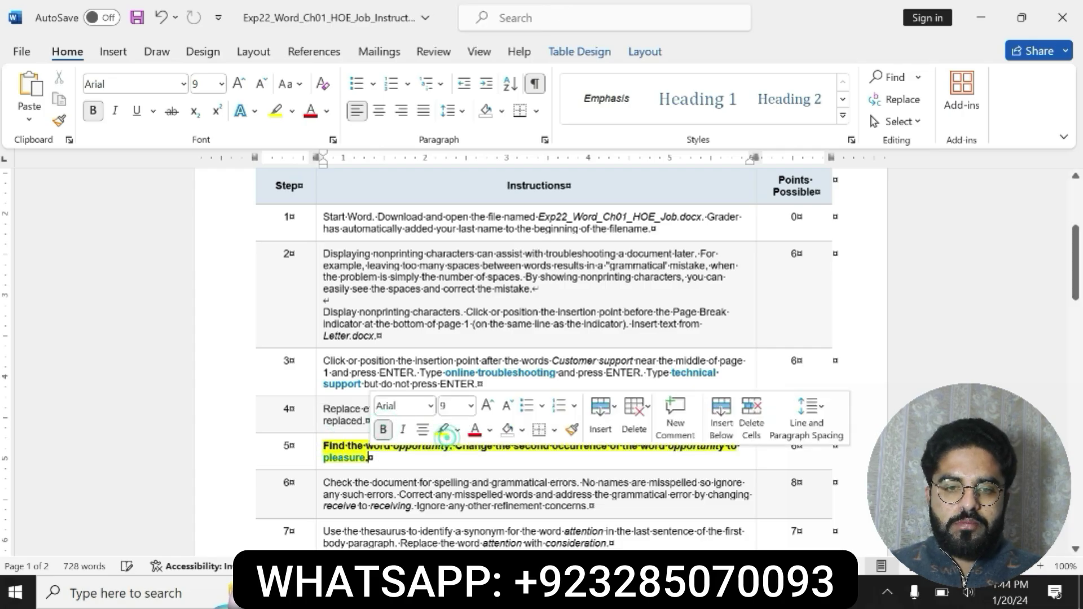
left_click(321, 446)
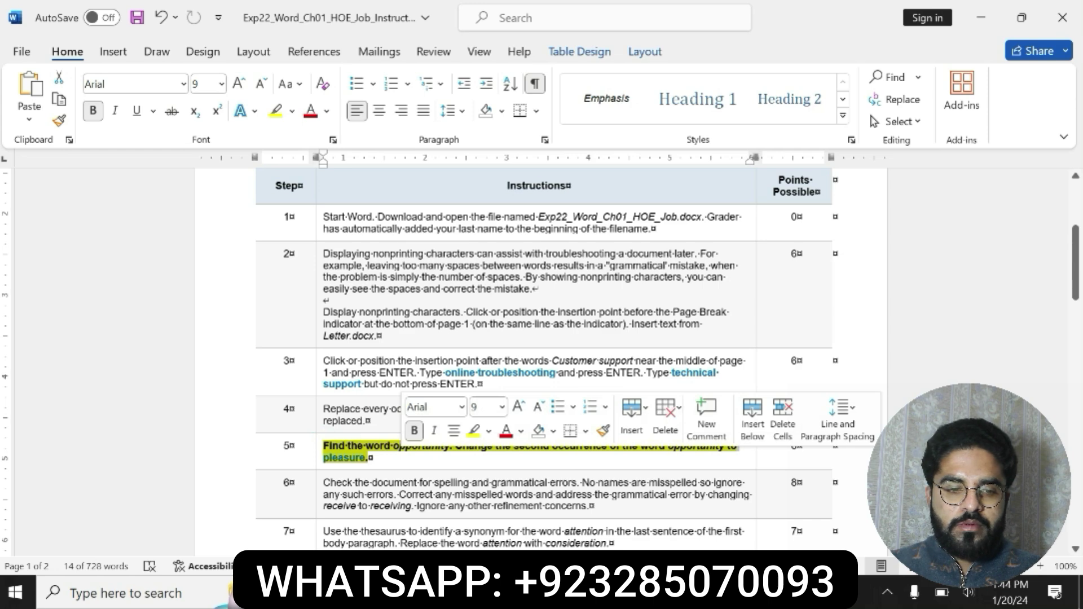
left_click(624, 457)
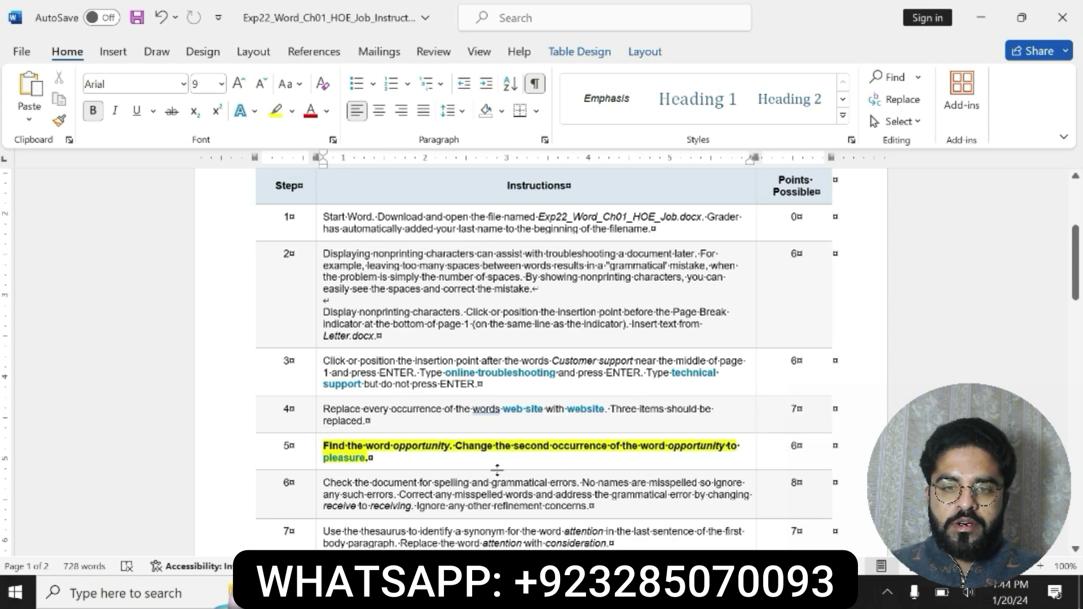
Go to the beginning of the job letter document and recheck the step 5 instruction before returning to the letter
mouse_move(541, 593)
left_click(627, 506)
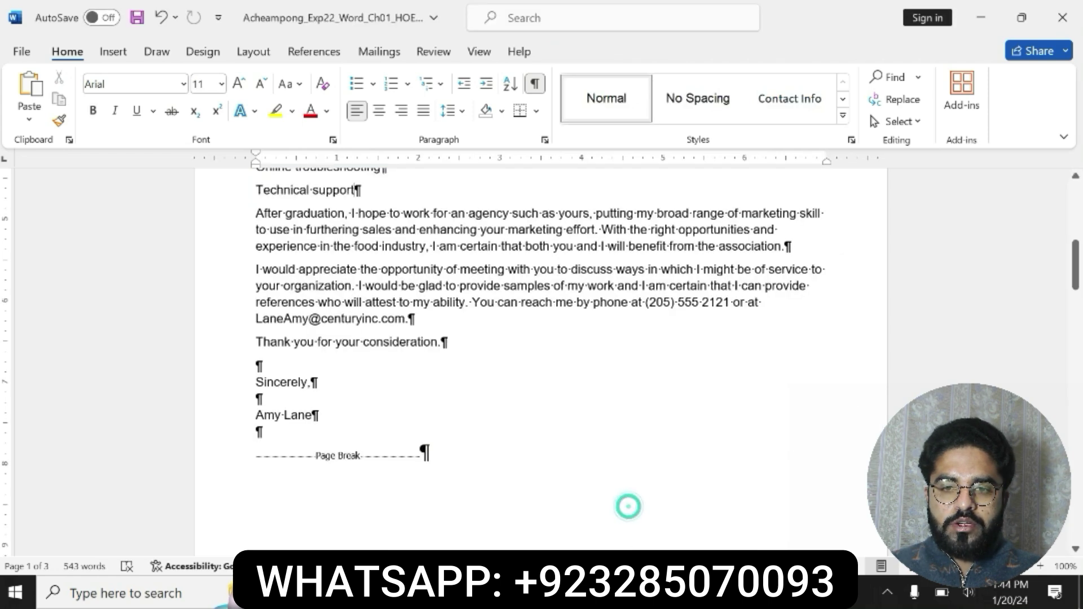
left_click_drag(1075, 265, 1059, 216)
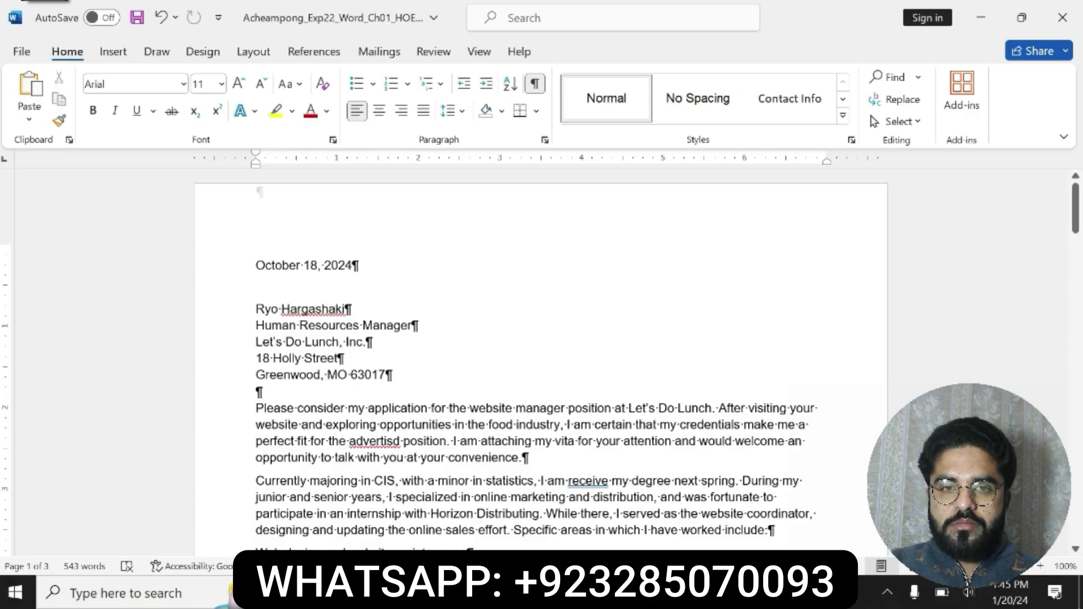
key("alt+Tab")
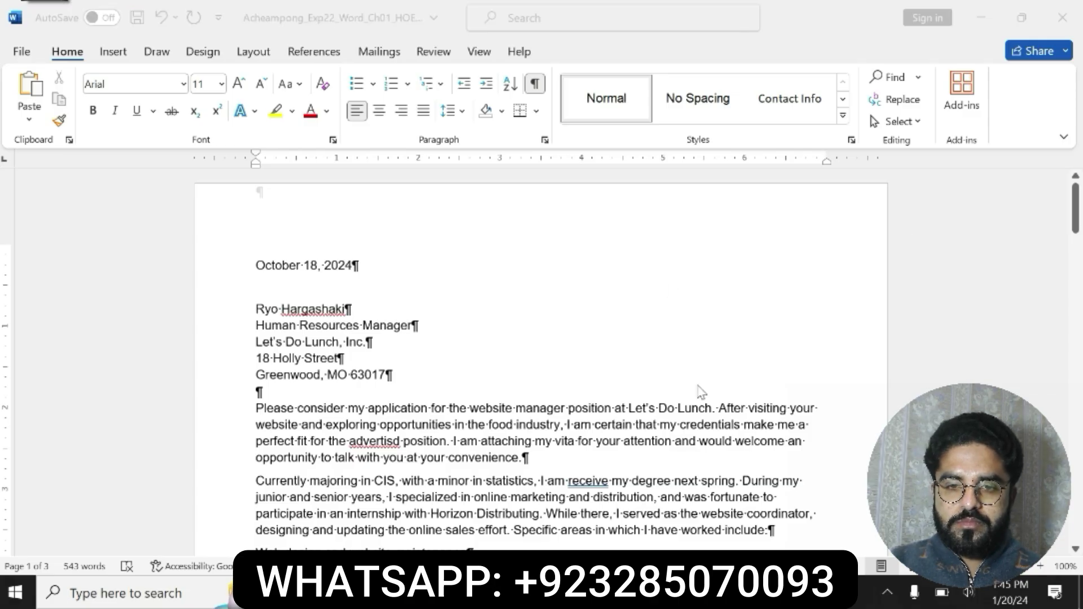
mouse_move(557, 592)
left_click(484, 516)
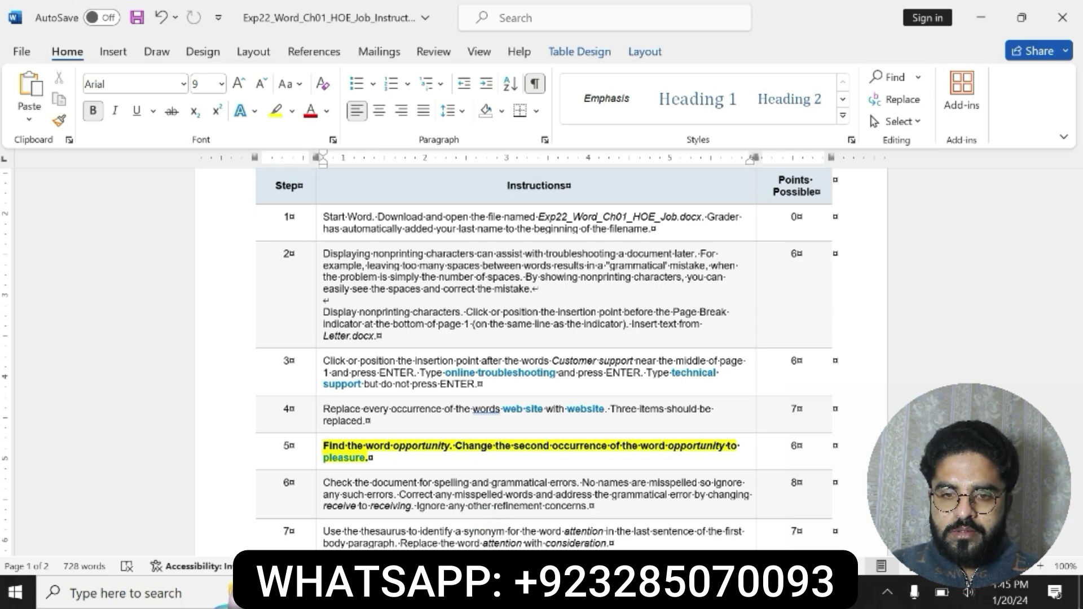
mouse_move(557, 594)
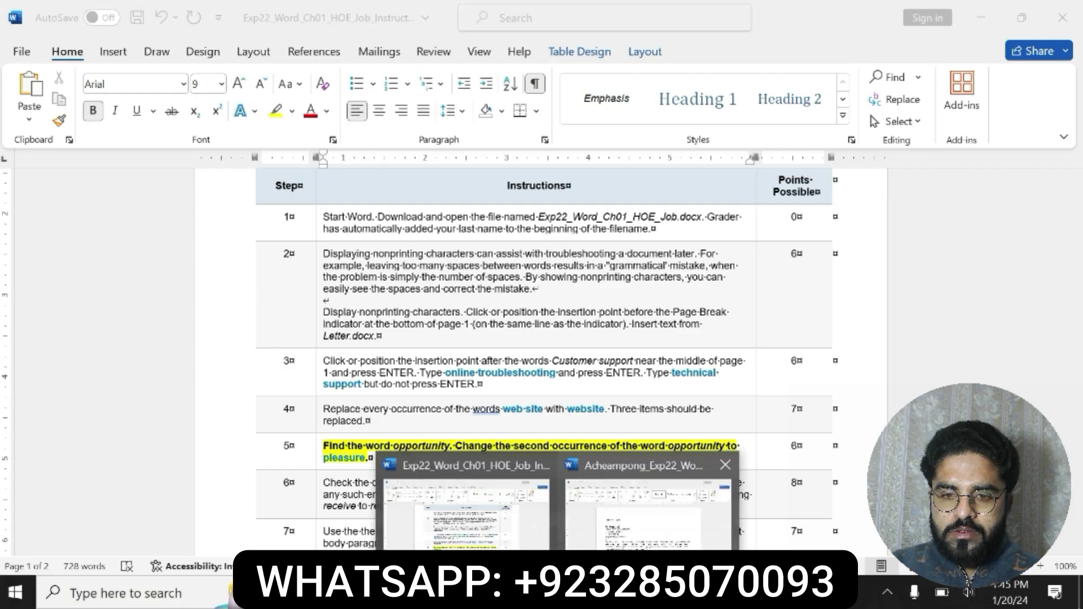
left_click(632, 533)
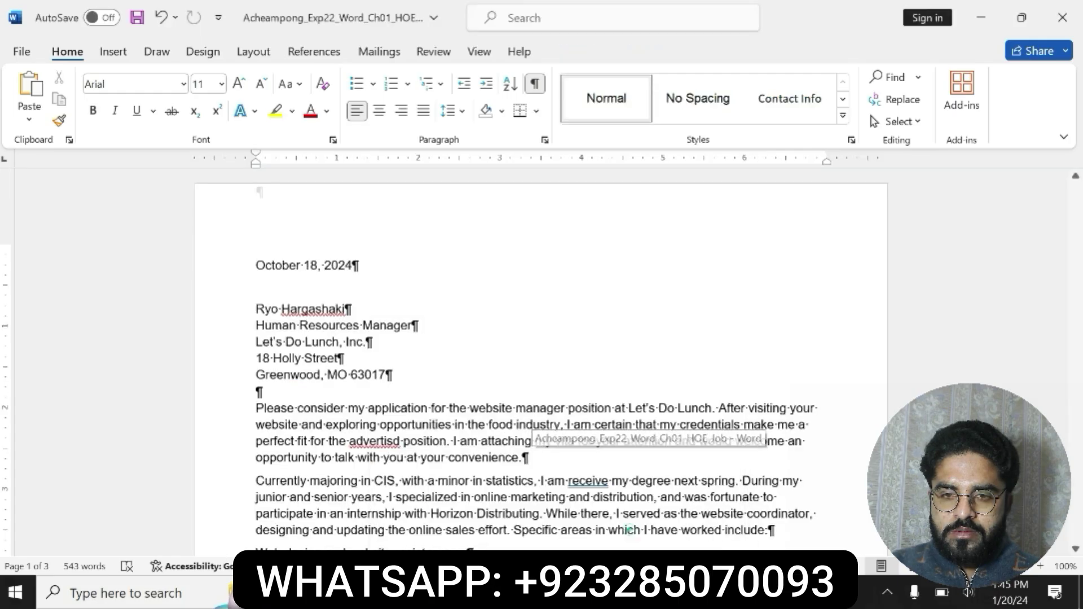
Search the job letter for "opportunity", using the word copied from the step 5 instruction
left_click(889, 77)
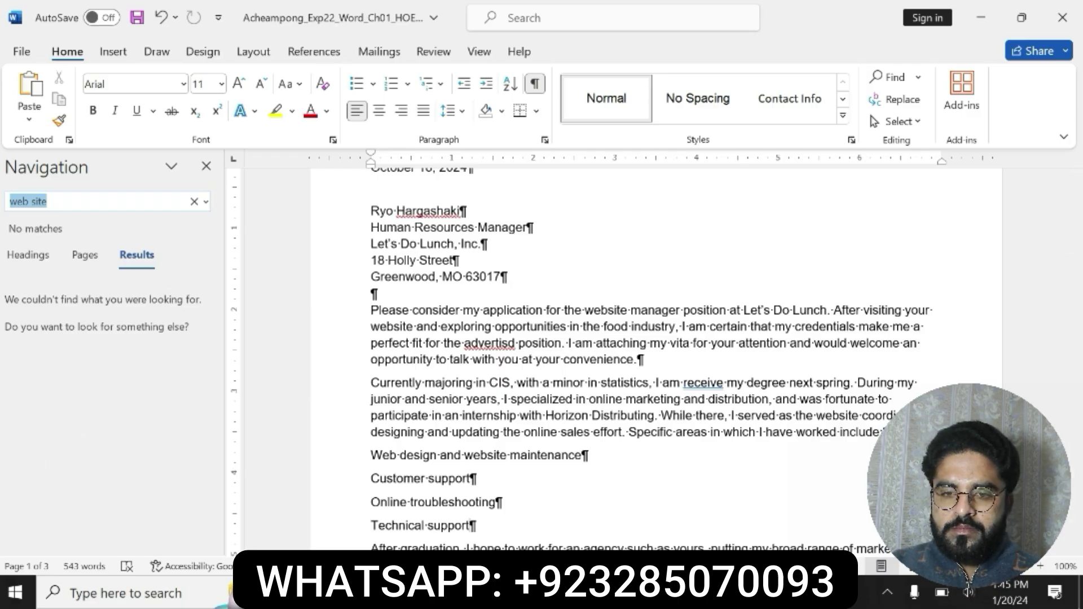
mouse_move(531, 593)
left_click(479, 527)
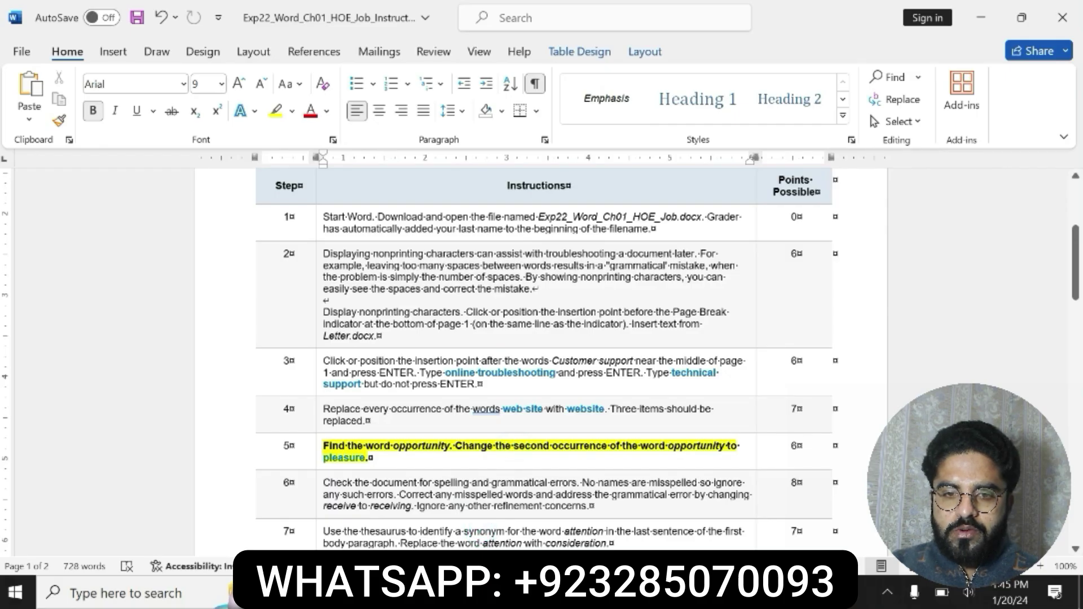
left_click_drag(394, 446, 448, 449)
key("ctrl+c")
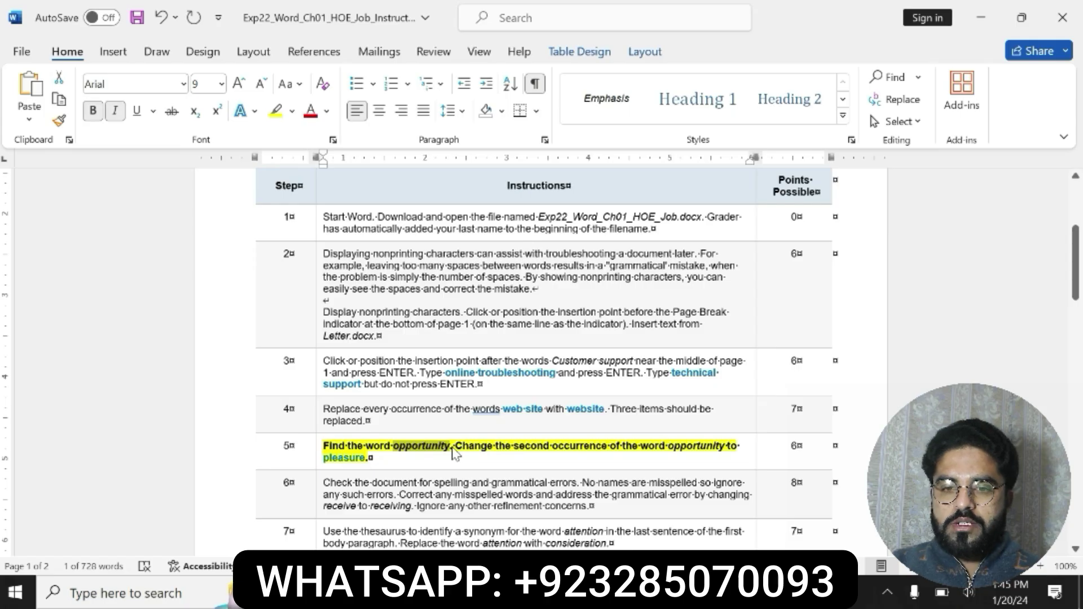
mouse_move(604, 592)
left_click(620, 524)
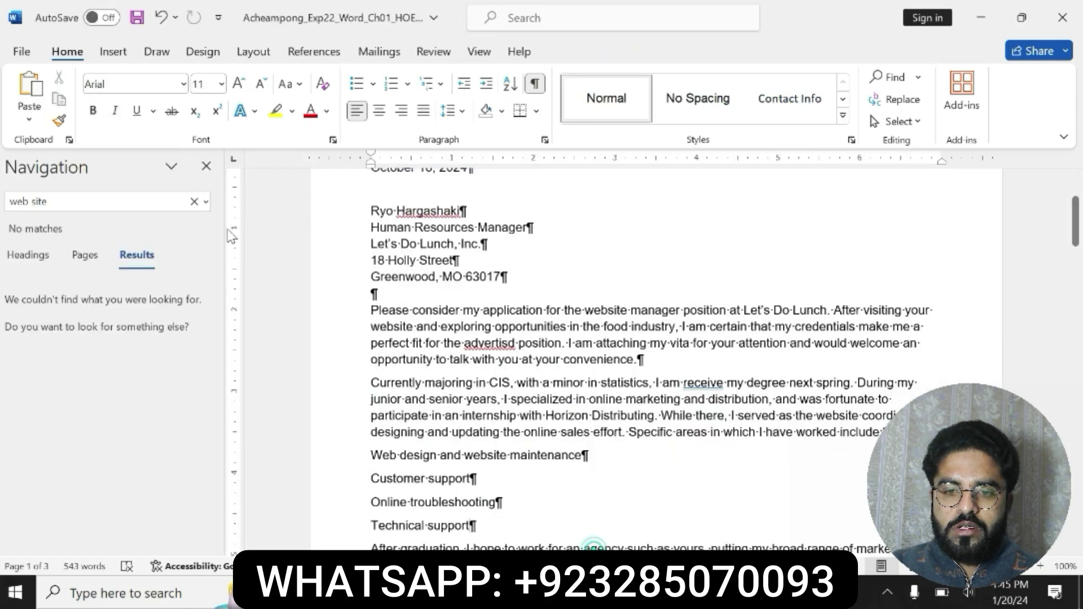
left_click(114, 201)
key("BackSpace")
key("ctrl+v")
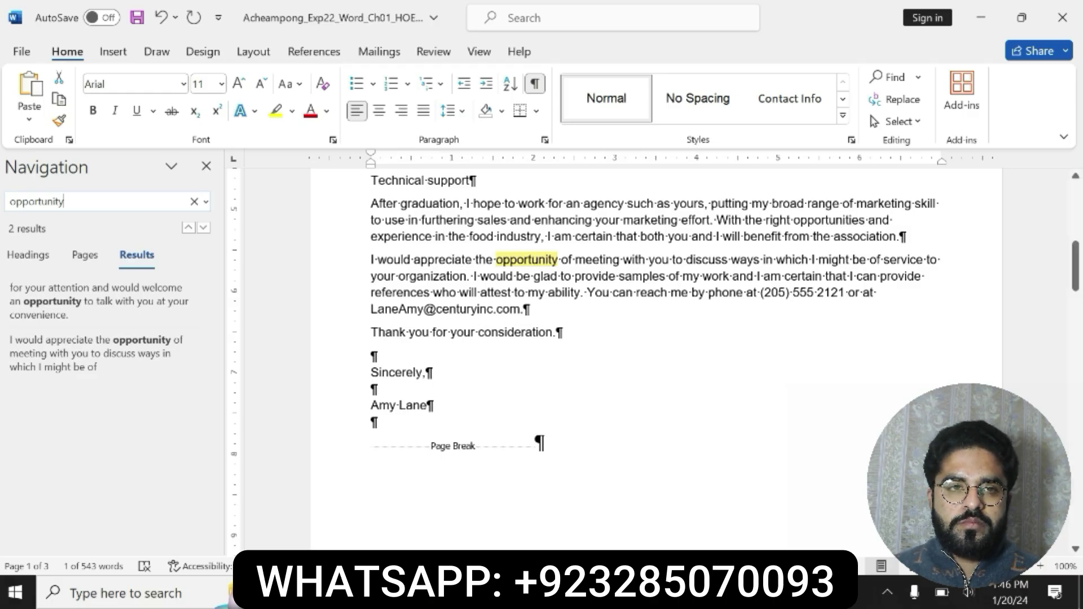
Copy the word "pleasure" from the step 5 instruction and return to the job letter document
mouse_move(557, 593)
left_click(463, 507)
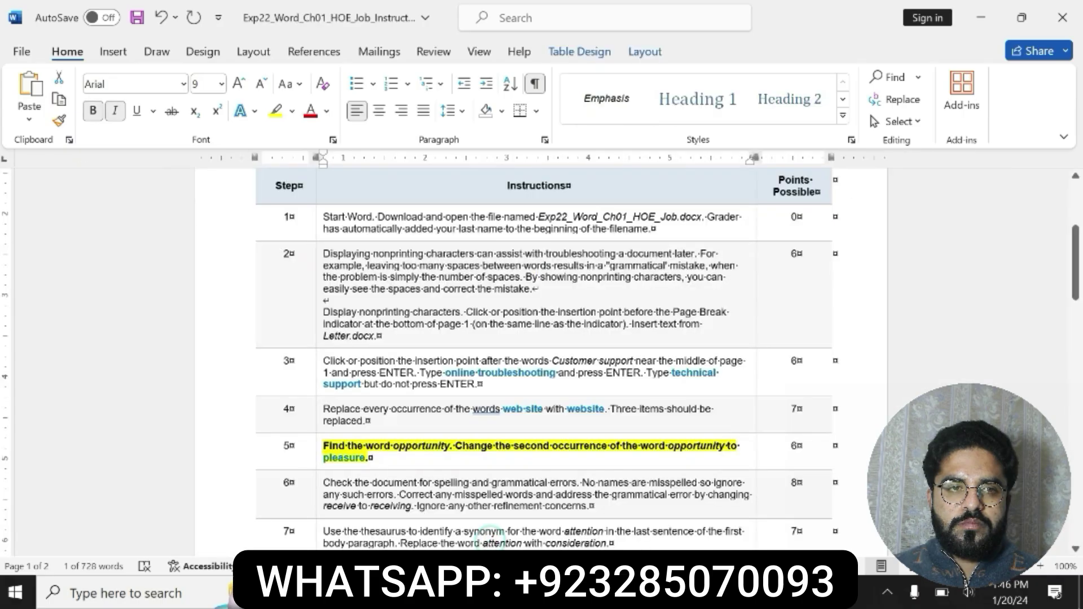
left_click_drag(323, 458, 365, 460)
key("ctrl+c")
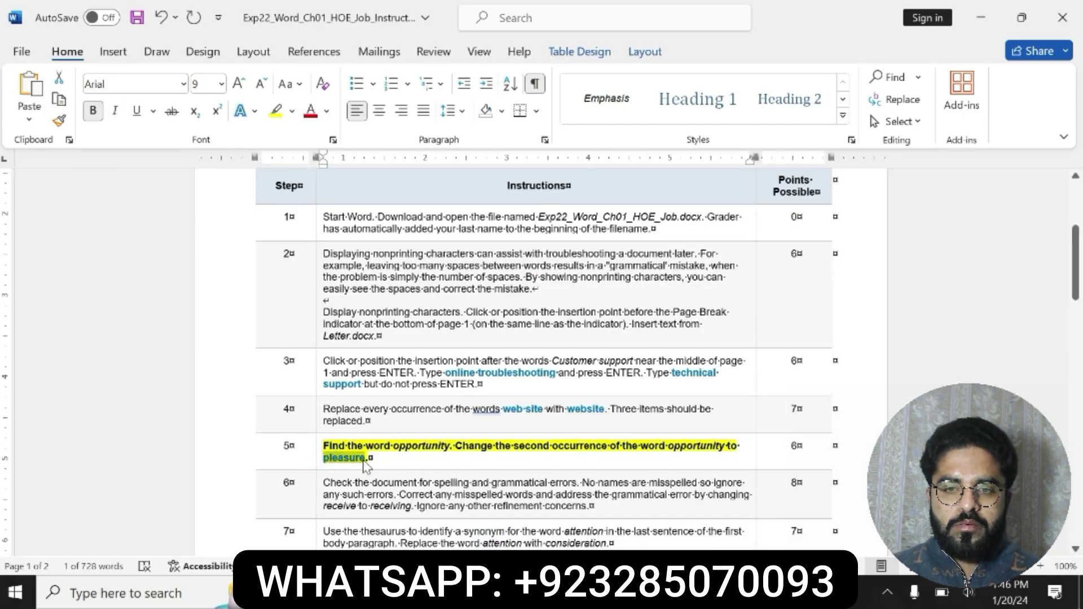
left_click(558, 593)
left_click(629, 534)
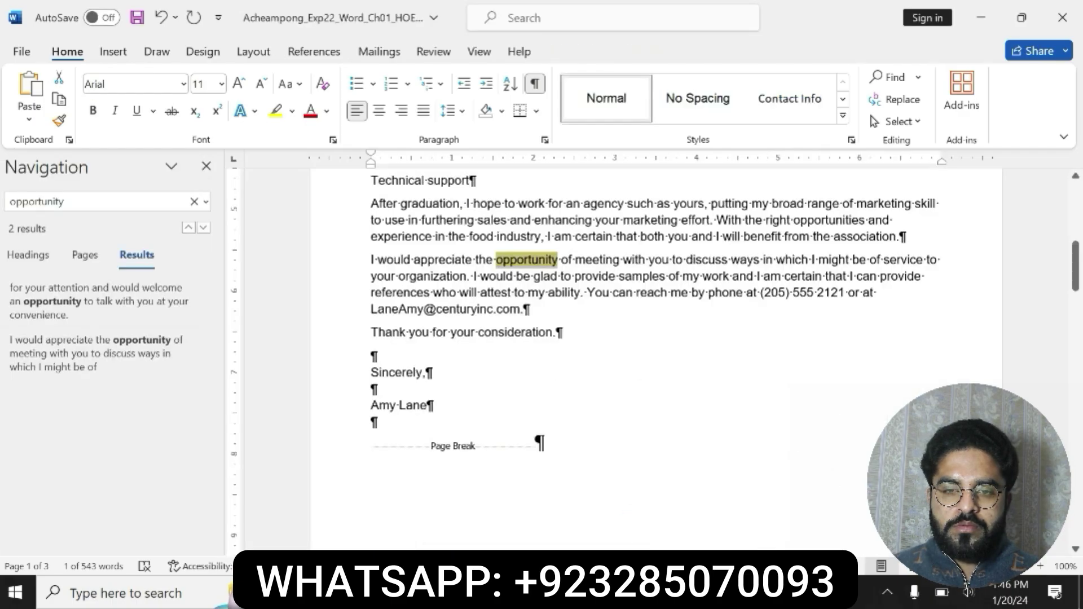
Replace the second "opportunity", in the sentence beginning "I would appreciate the", with the copied word "pleasure", keeping text only
left_click(559, 260)
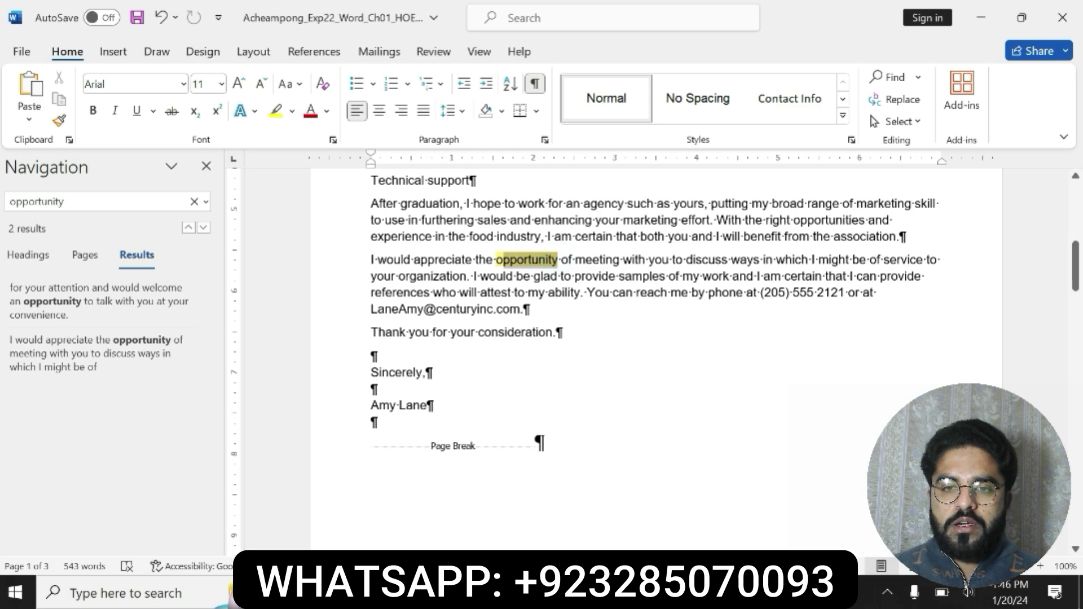
double_click(527, 259)
key("Delete")
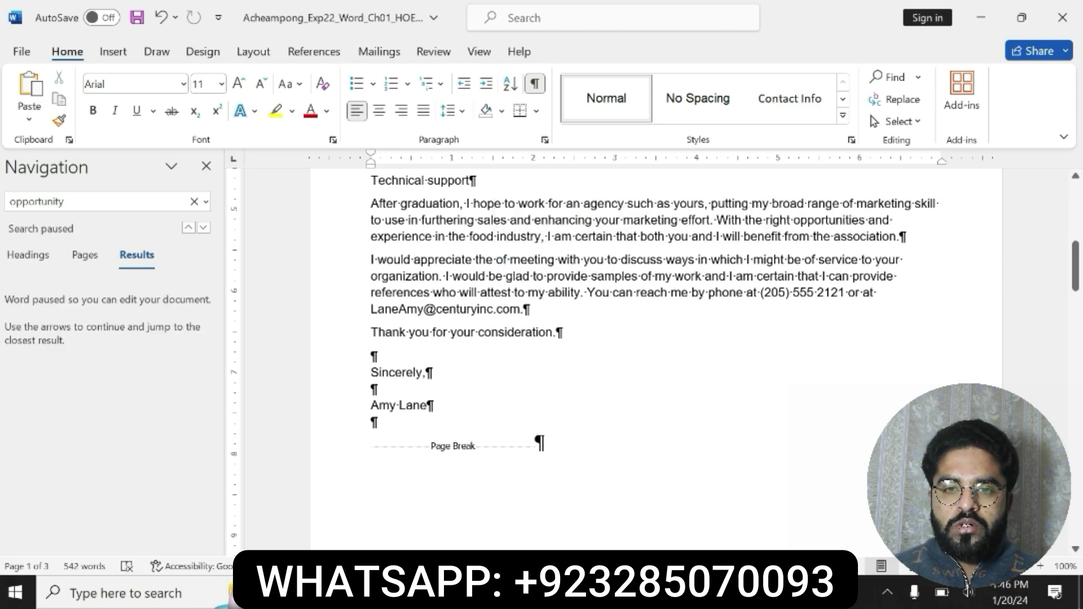
key("ctrl+v")
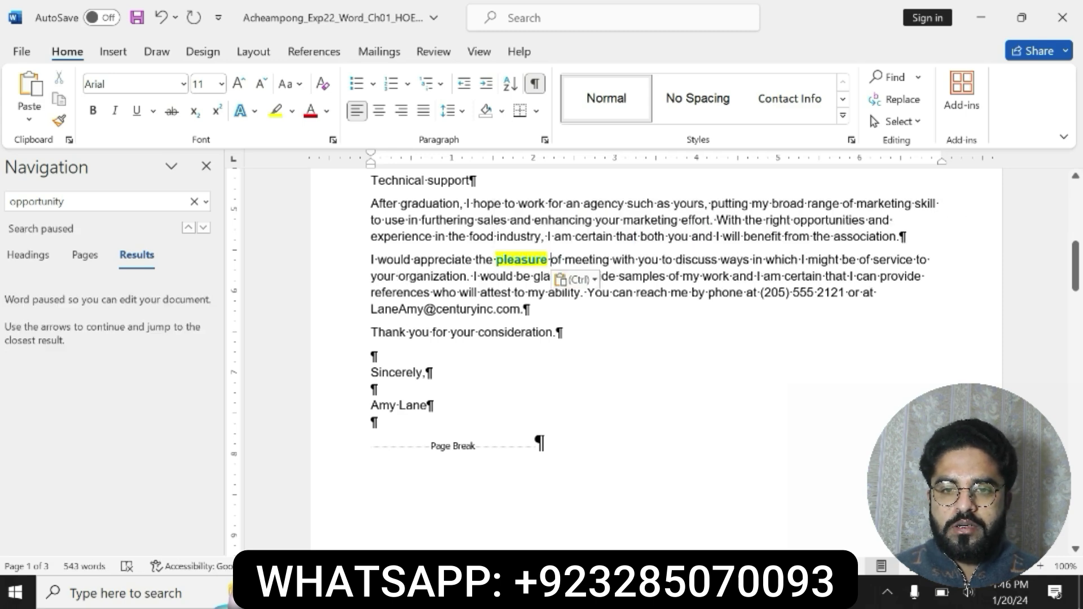
left_click(592, 279)
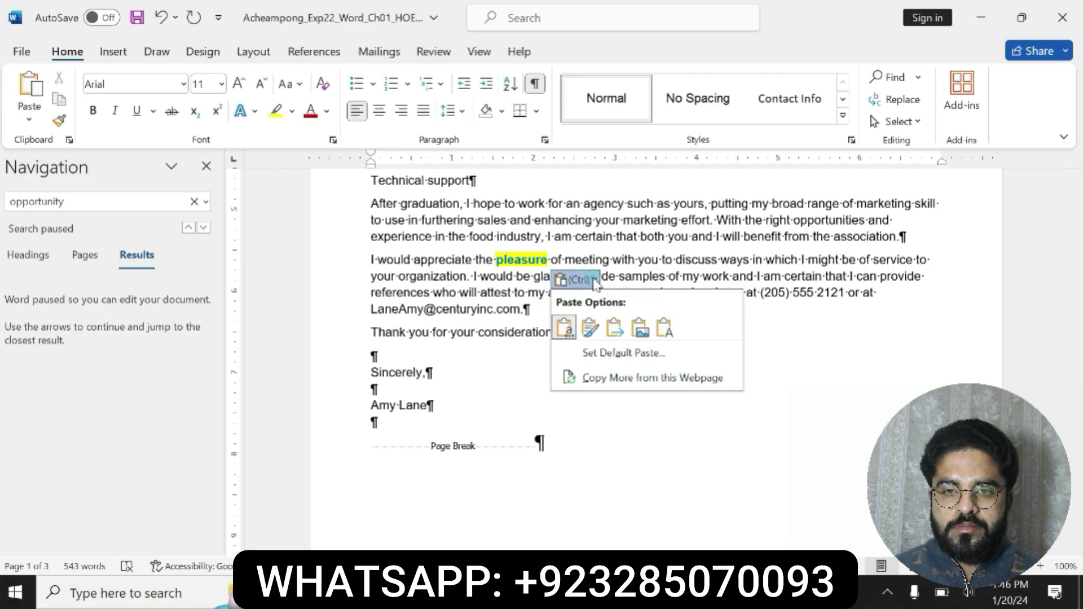
left_click(665, 326)
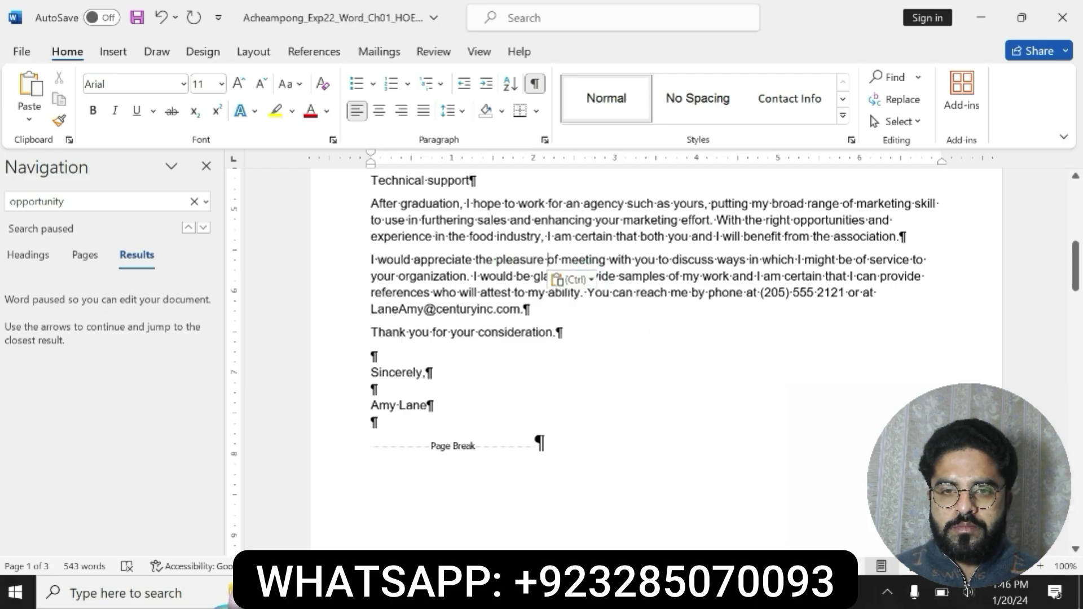
Return to the instructions document and undo the bold and yellow highlight on the step 5 text
mouse_move(561, 592)
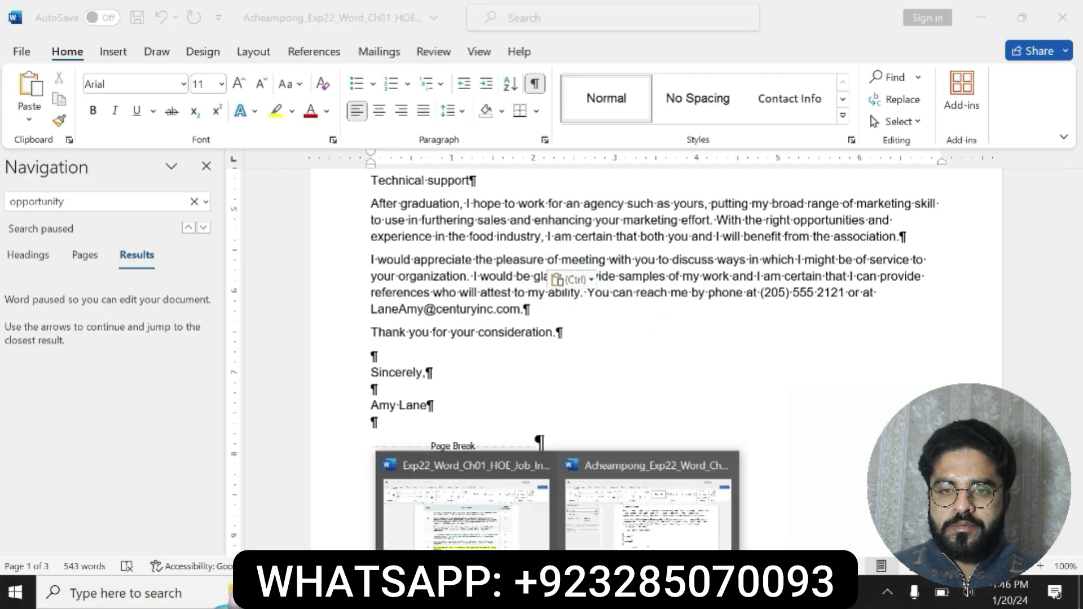
left_click(518, 535)
key("ctrl+z")
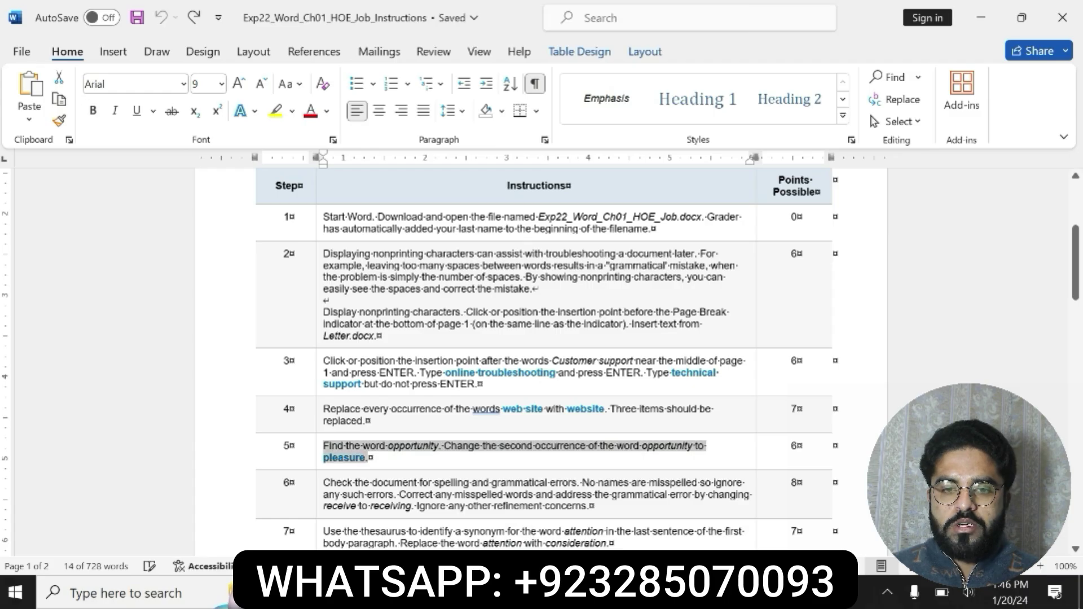
Bold the step 6 instruction text about spelling and grammatical errors and highlight it in yellow
left_click_drag(323, 483, 583, 510)
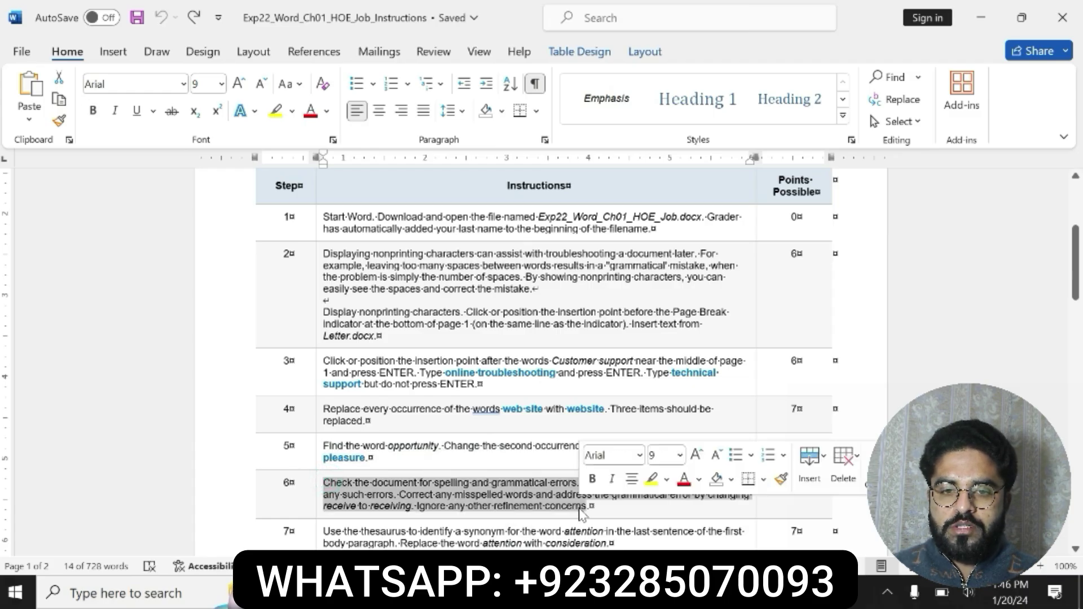
left_click(591, 479)
left_click(651, 479)
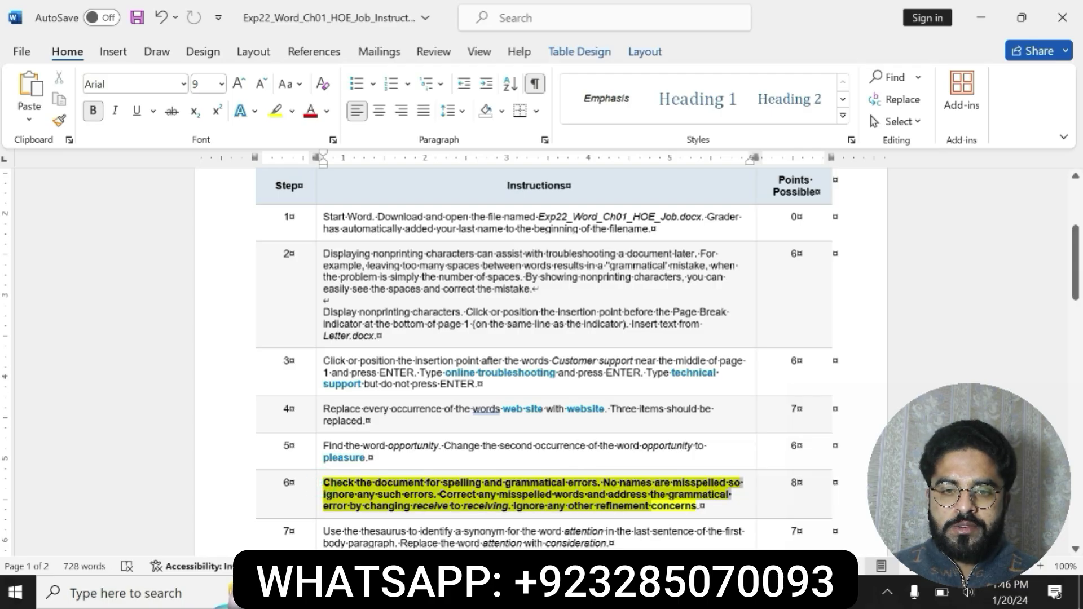
triple_click(688, 513)
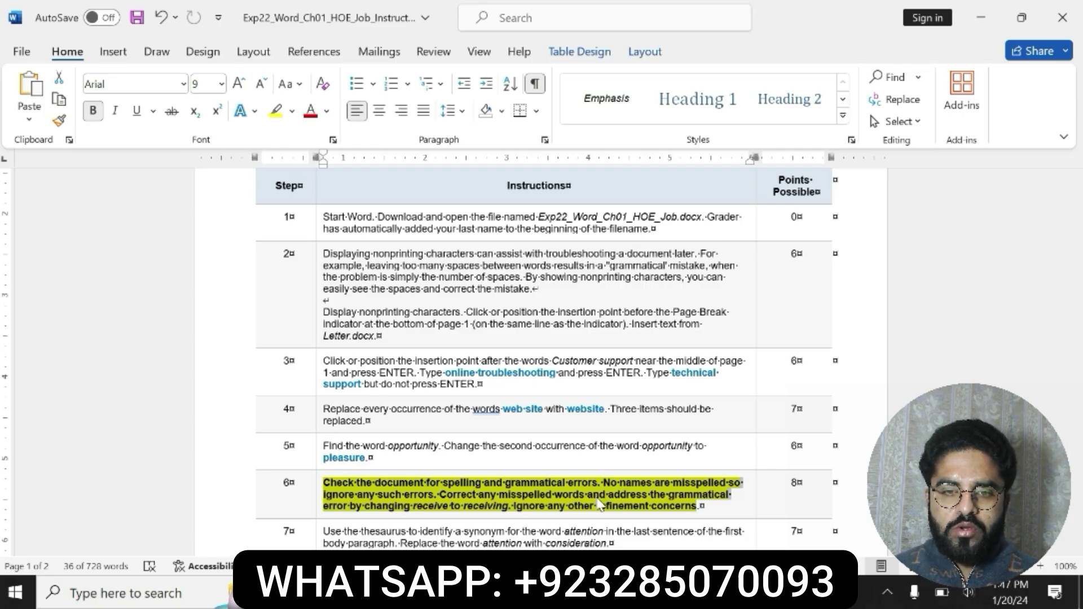
Switch to the job letter document, run a Spelling & Grammar check, and ignore the flagged LinkedIn address once
left_click(507, 592)
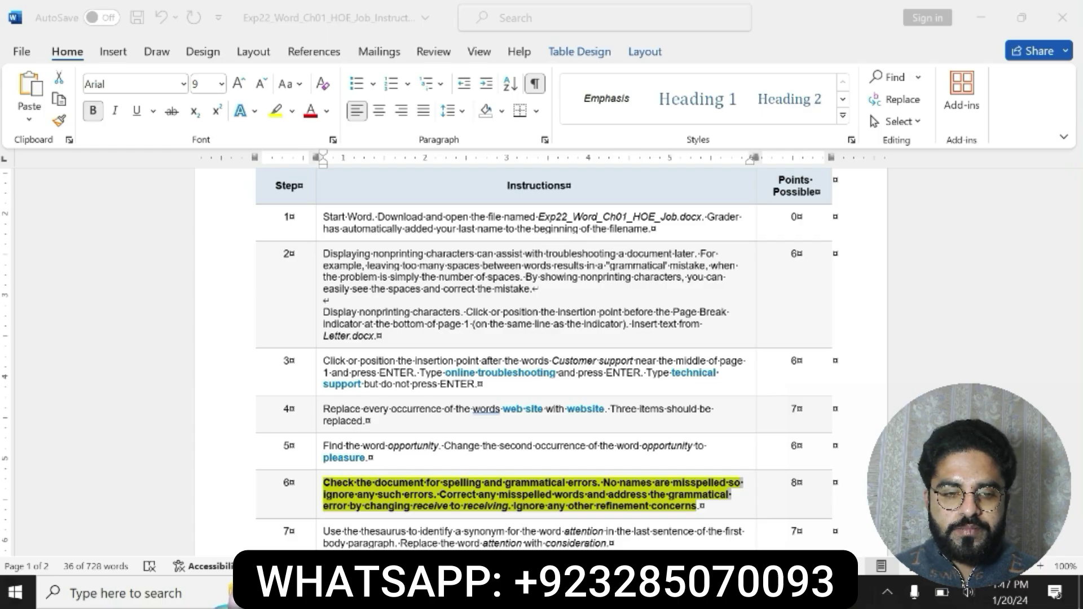
mouse_move(558, 593)
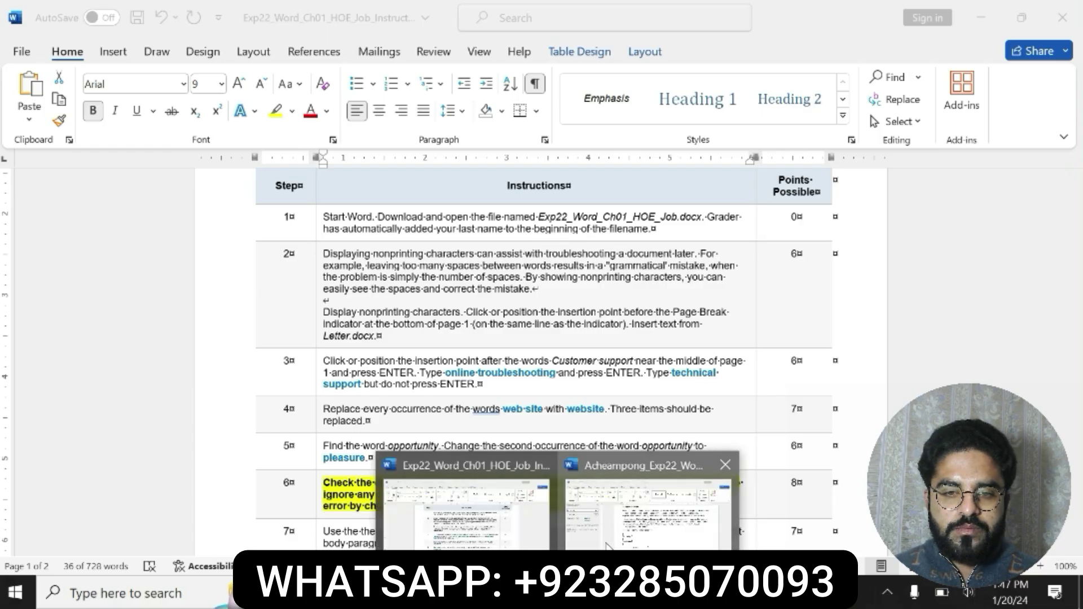
left_click(606, 541)
left_click_drag(1075, 270, 1039, 169)
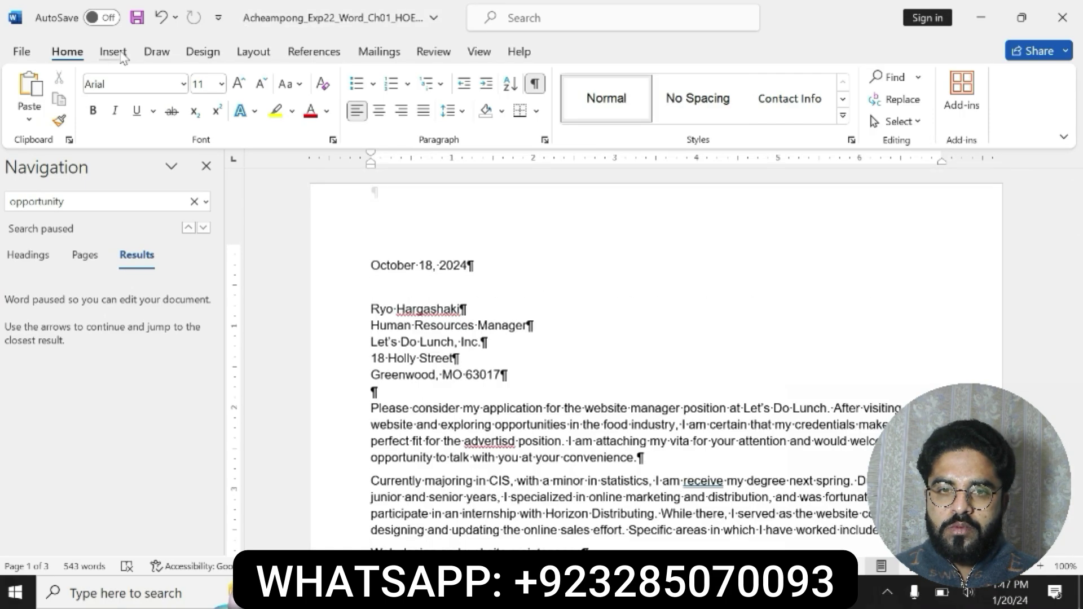
left_click(433, 52)
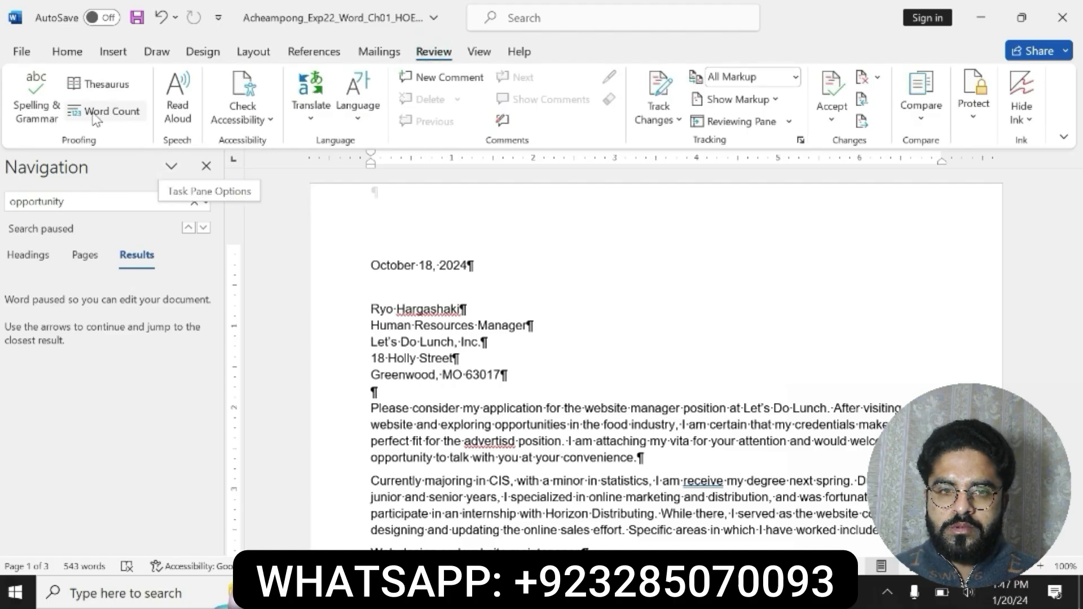
left_click(36, 110)
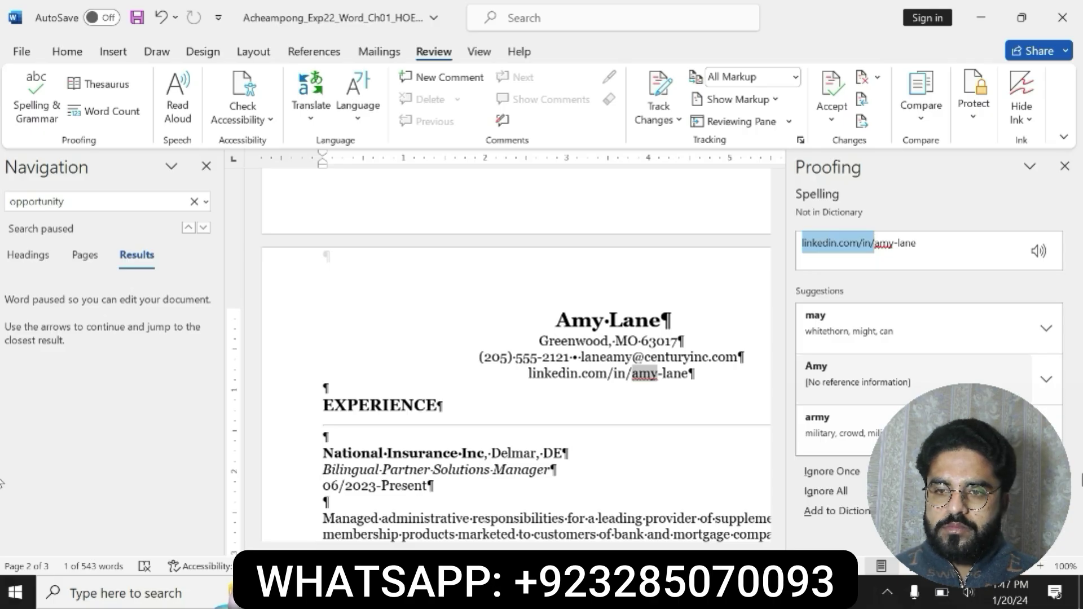
left_click(838, 472)
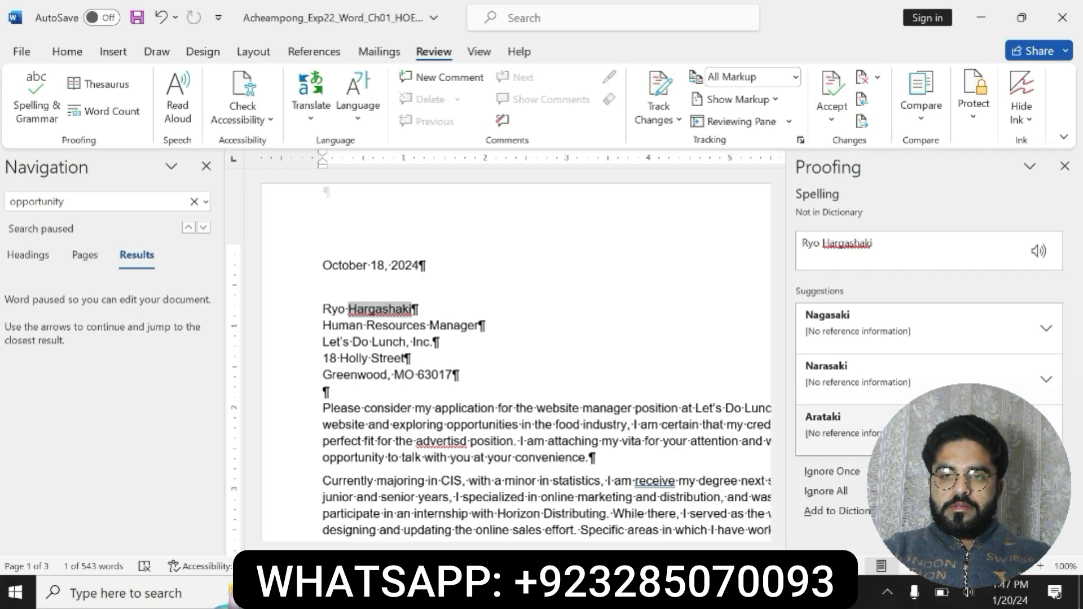
Accept the first suggestion for the recipient's surname, correct "advertisd" to "advertised" and "receive" to "receiving", and finish the check
left_click(846, 339)
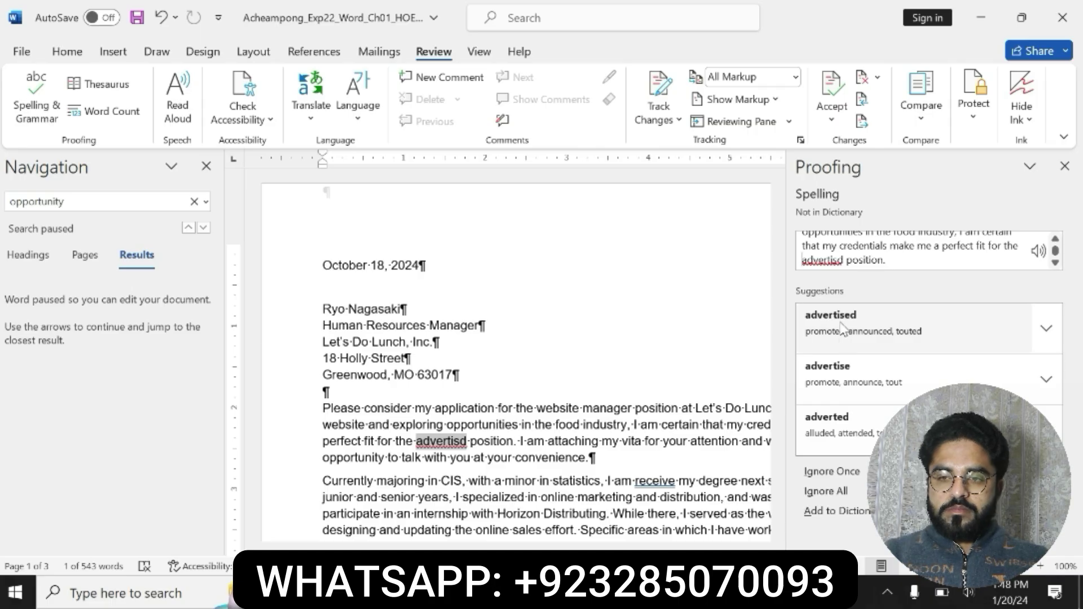
left_click(838, 321)
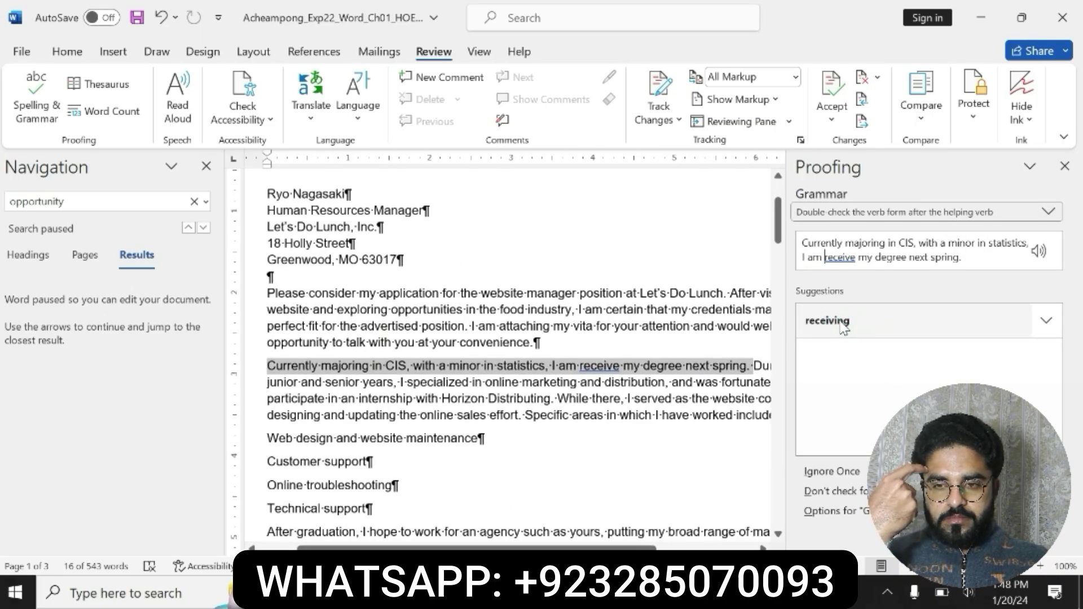
left_click(846, 321)
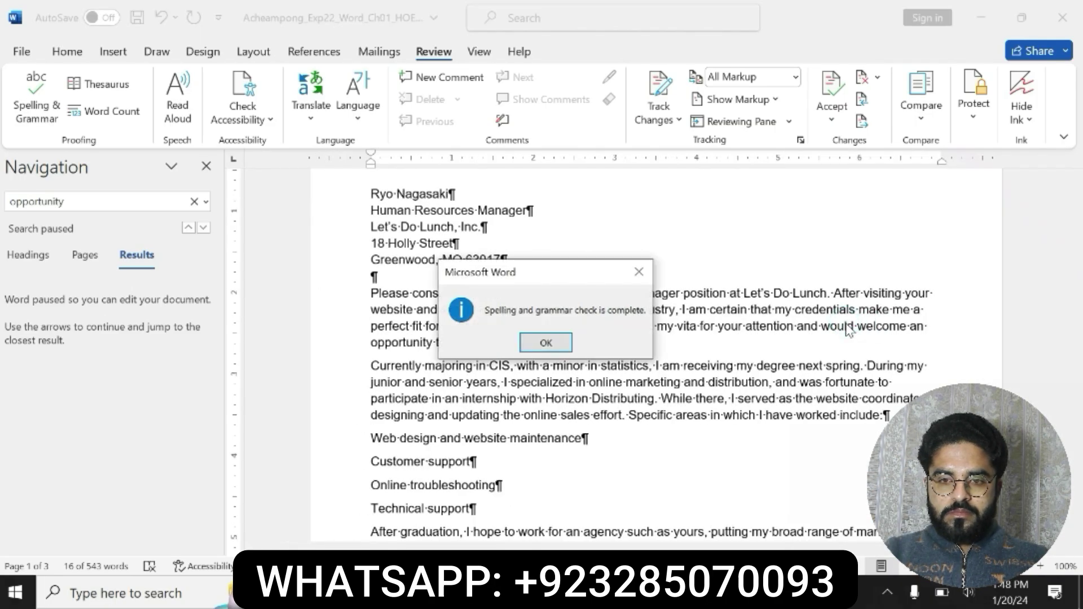
left_click(536, 347)
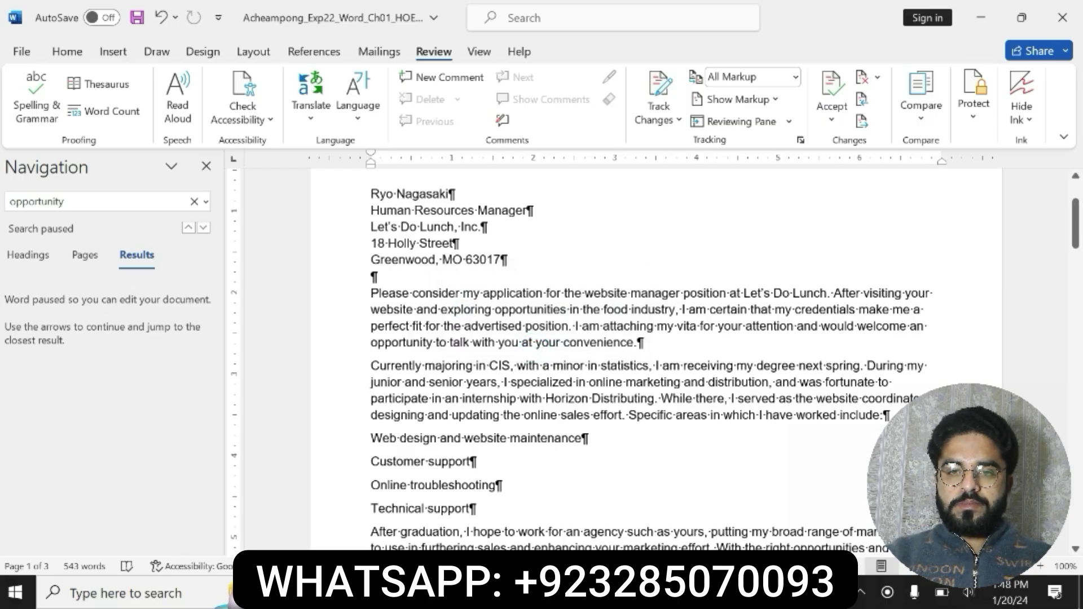
Return to the instructions document and undo the bold and yellow highlight on the step 6 text
mouse_move(558, 593)
left_click(502, 525)
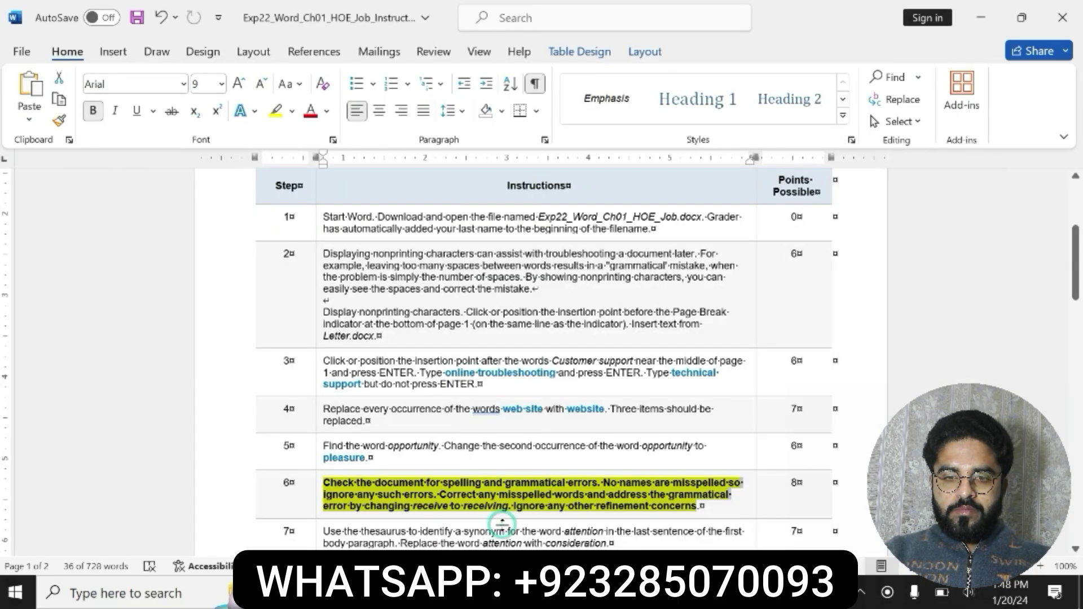
key("ctrl+z")
key("ctrl+z")
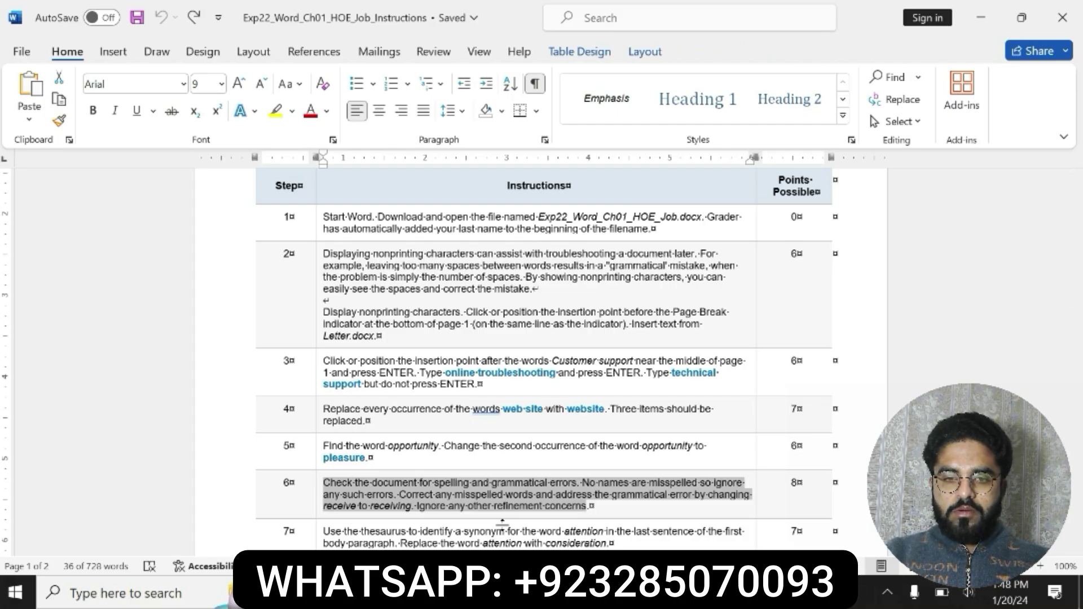
Bold the step 7 instruction text about the thesaurus and highlight it in yellow
left_click_drag(1078, 269, 1079, 277)
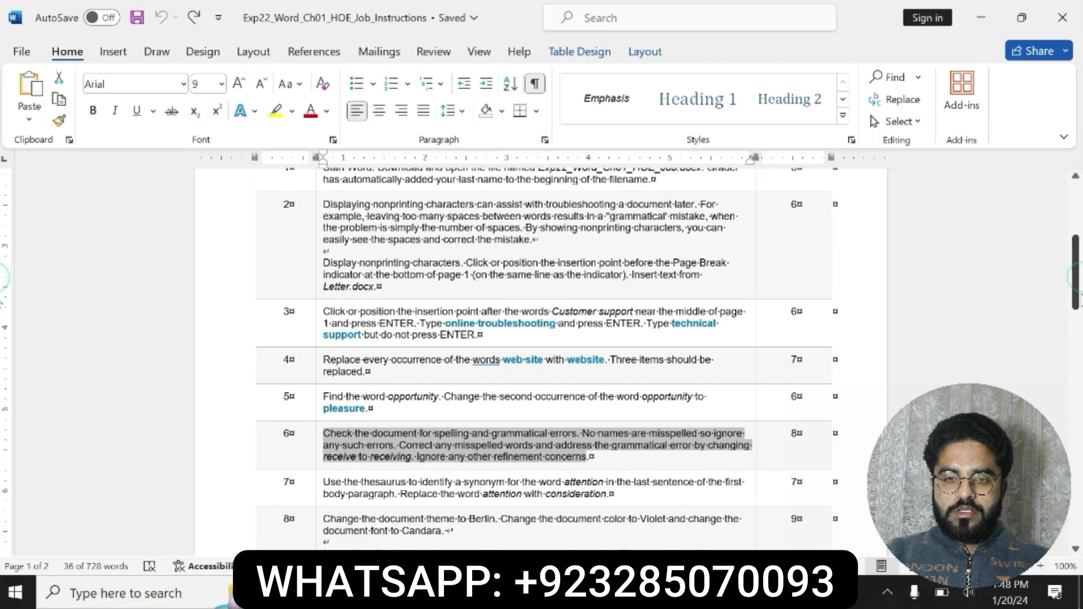
left_click_drag(323, 482, 612, 485)
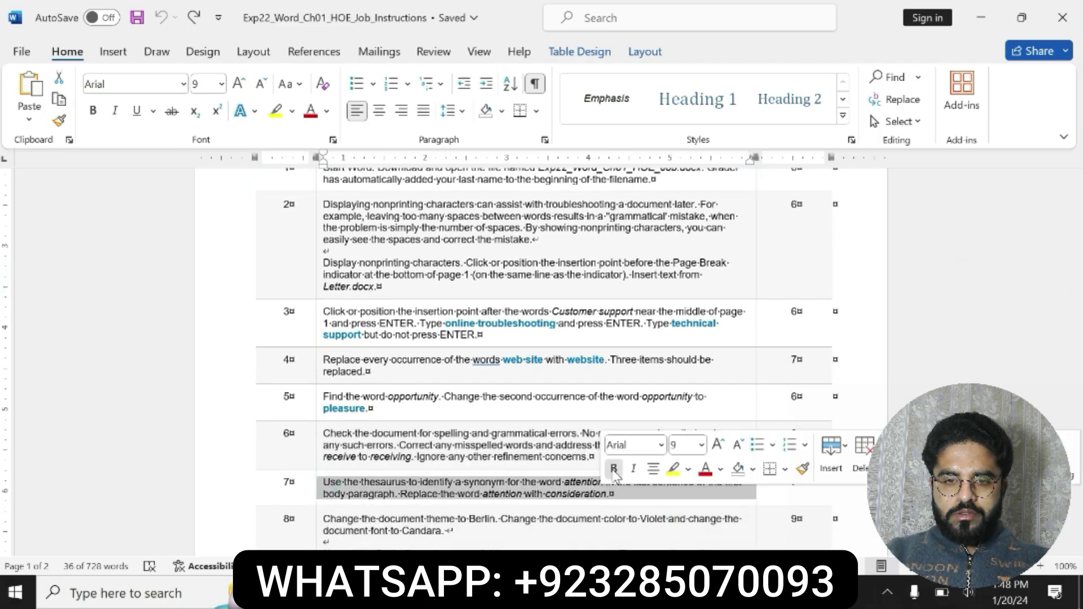
left_click(614, 468)
left_click(673, 468)
key("Left")
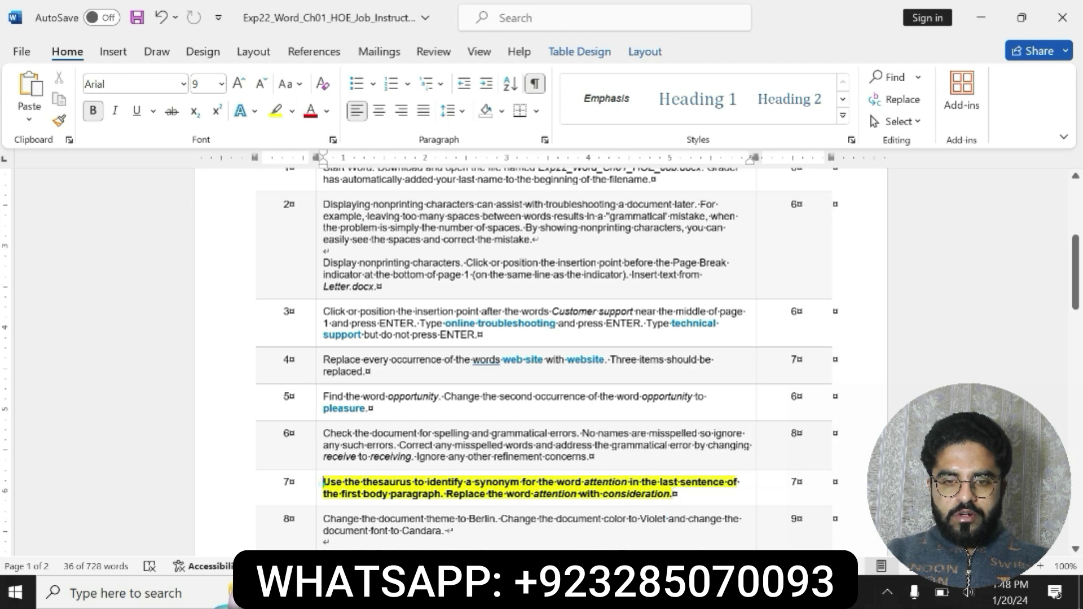
left_click_drag(323, 484, 649, 494)
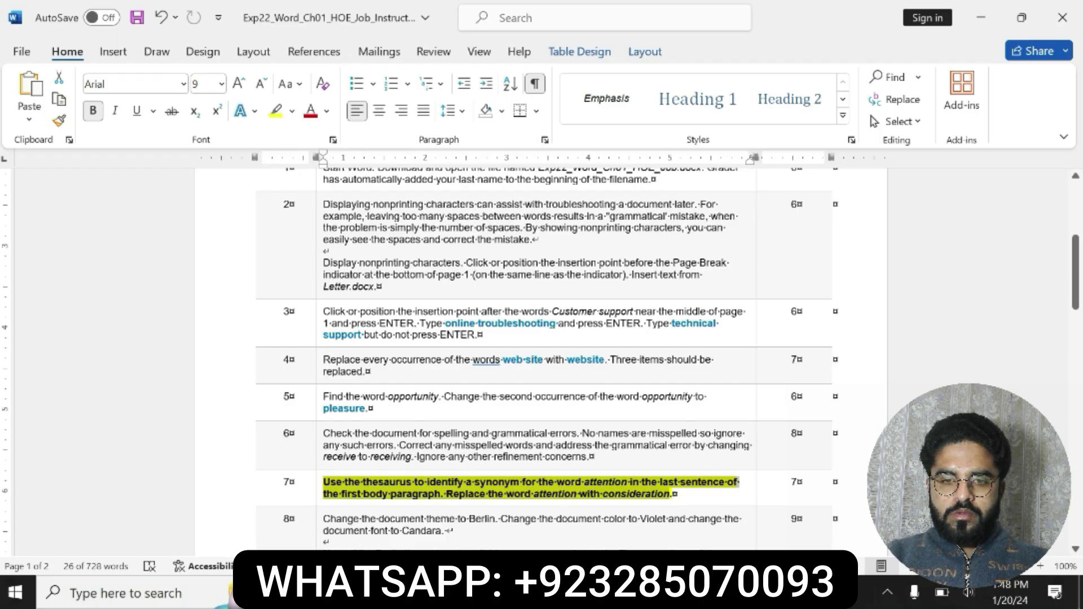
left_click(330, 486)
left_click_drag(330, 486, 641, 488)
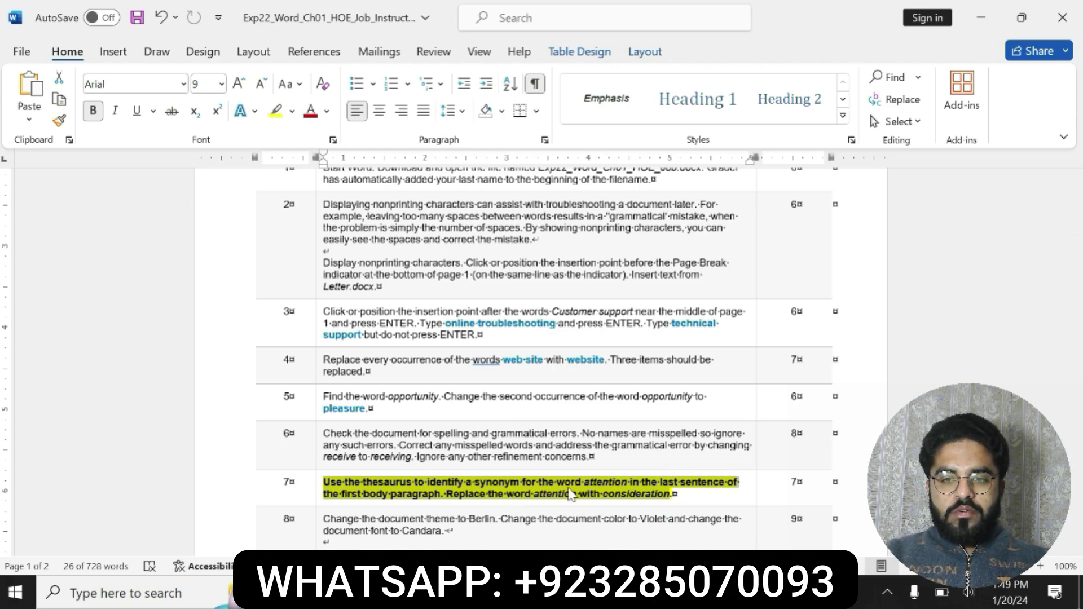
Return to the job letter document and open the Thesaurus
mouse_move(527, 593)
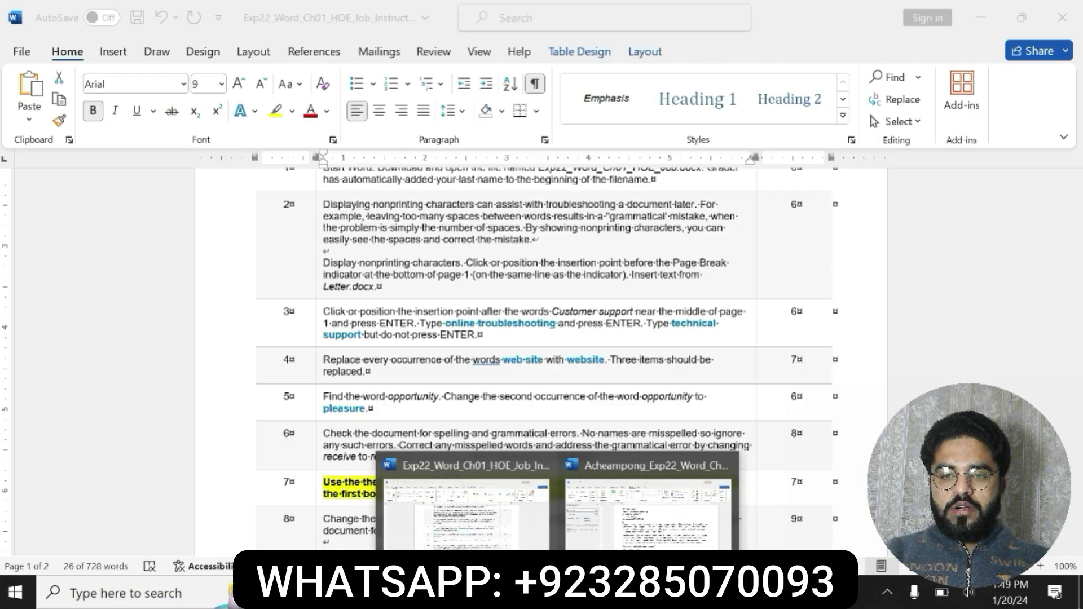
left_click(606, 539)
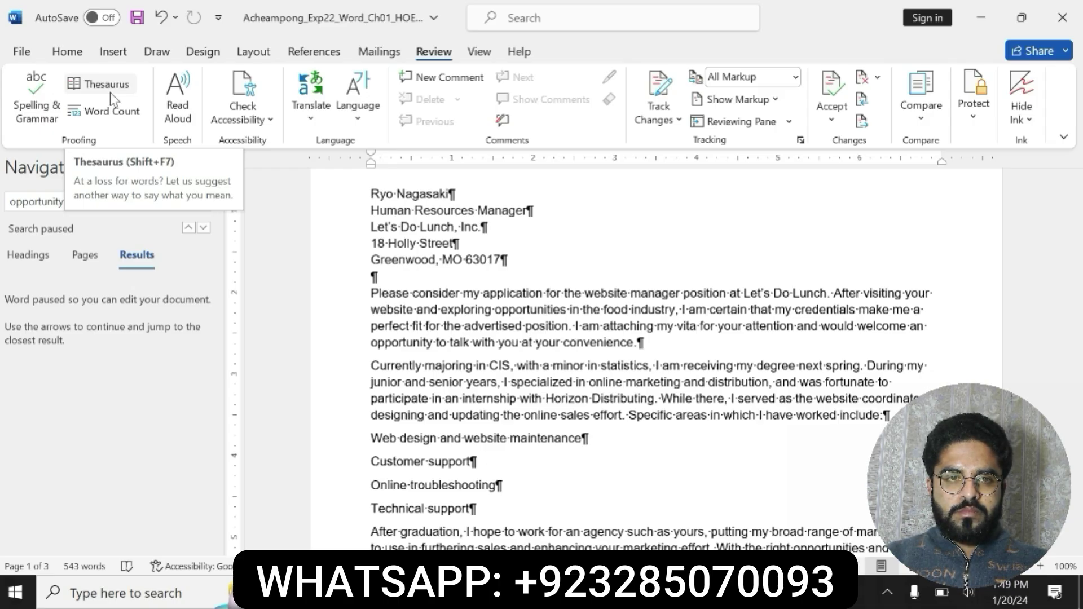
left_click(108, 84)
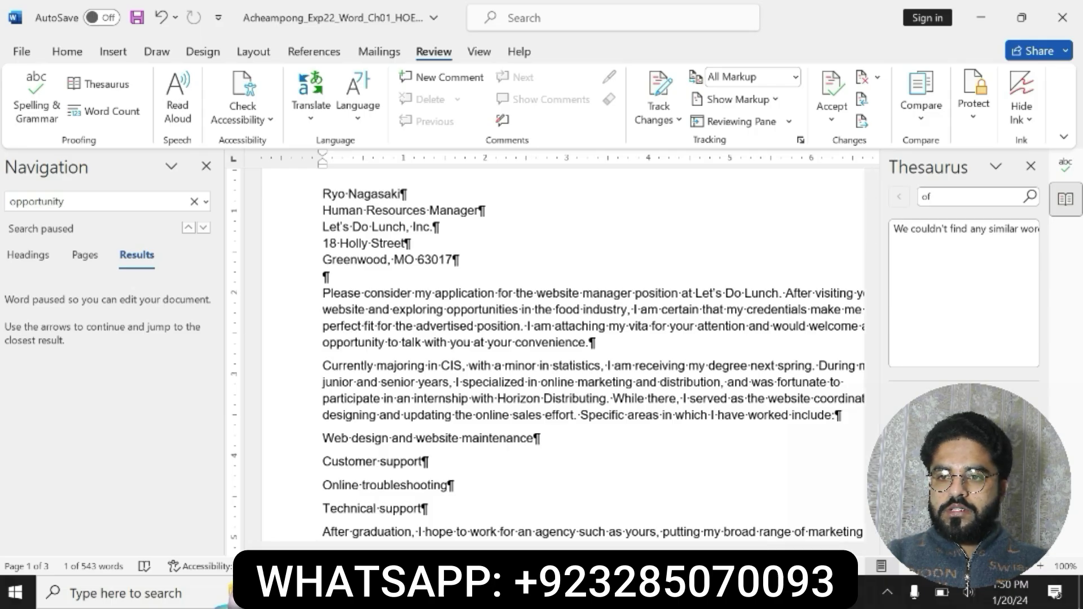
Look up "attention" in the Thesaurus and insert its synonym "consideration" after "pleasure" in the sentence beginning "I would appreciate the"
left_click(940, 200)
key("BackSpace")
key("BackSpace")
type("a")
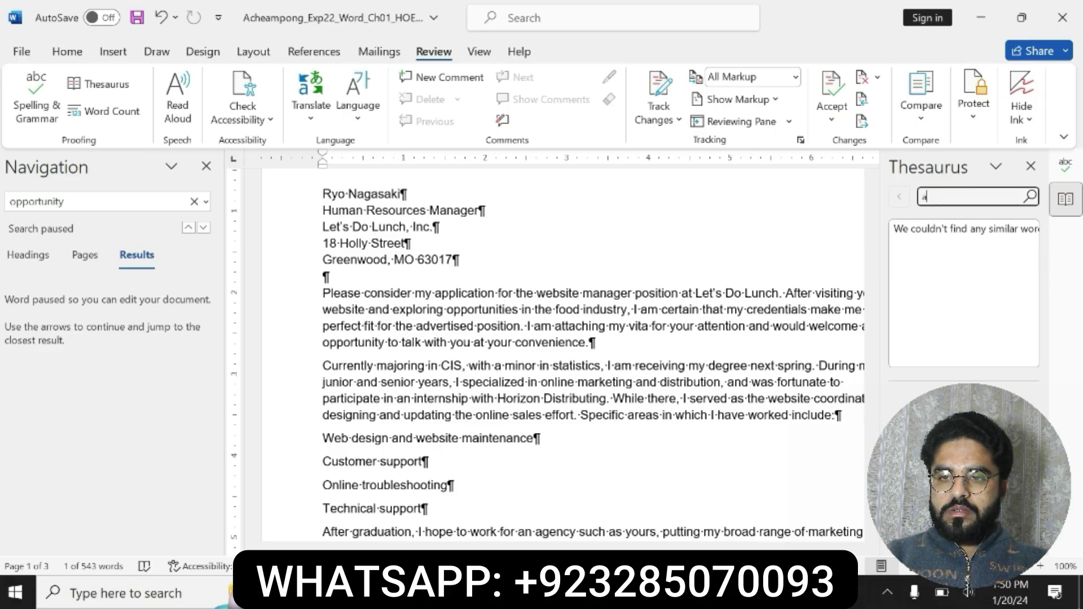
type("ttention")
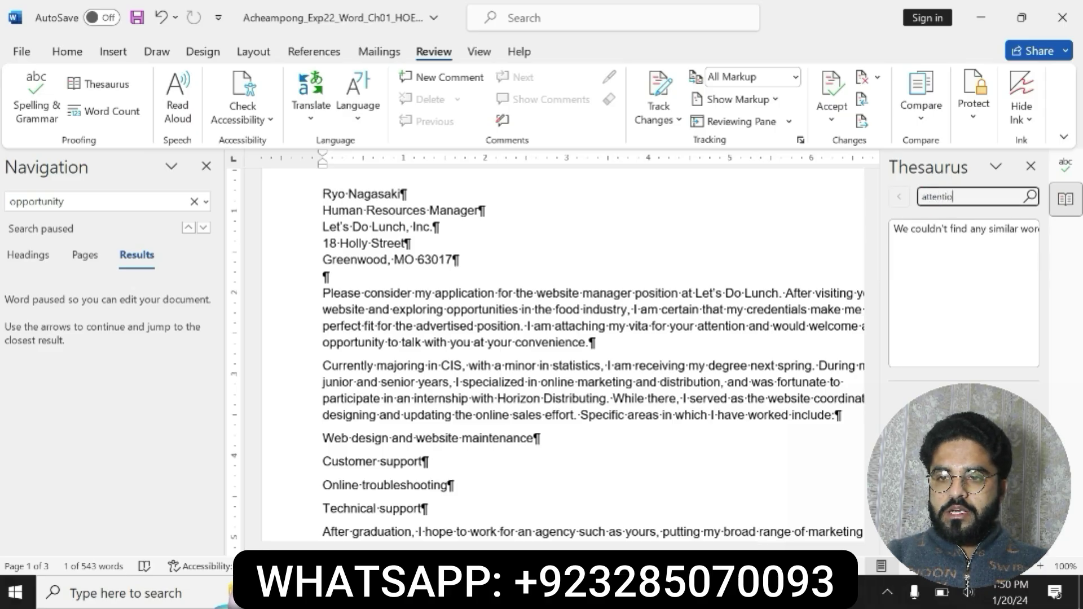
left_click(1030, 196)
left_click(1017, 276)
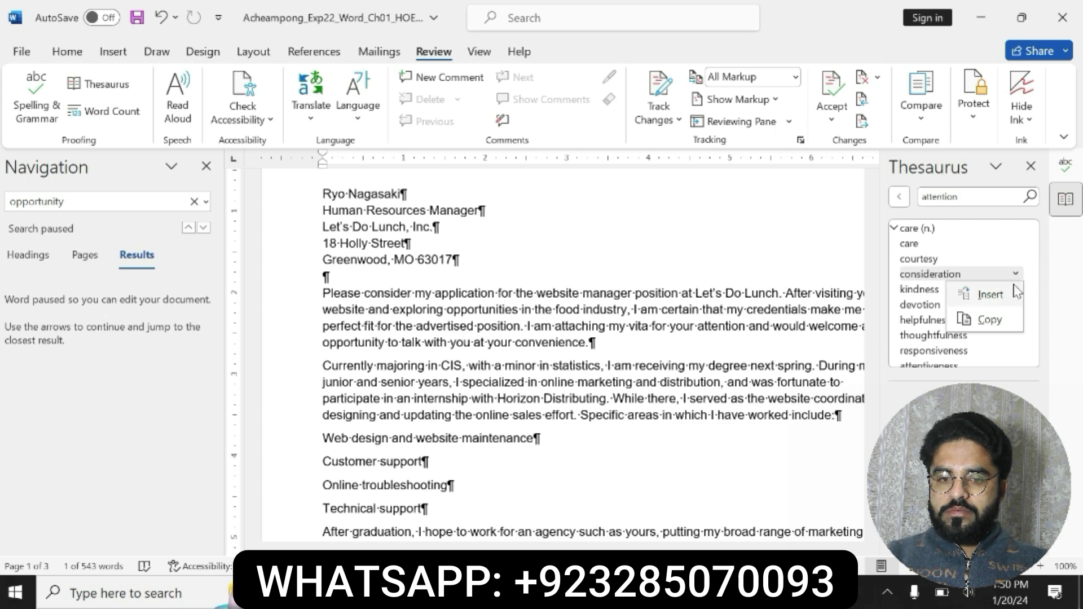
left_click(989, 295)
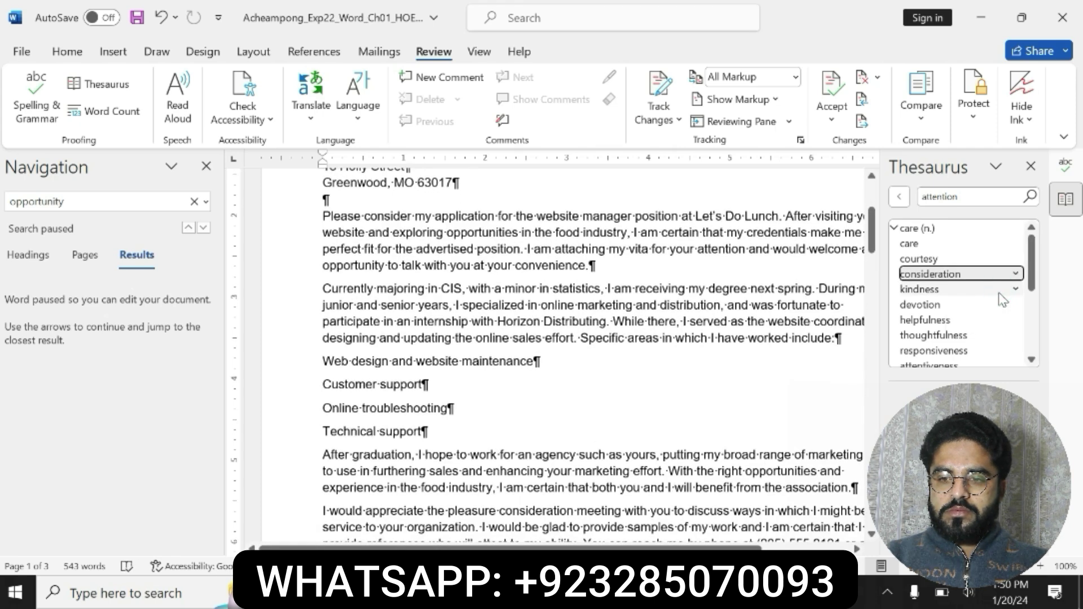